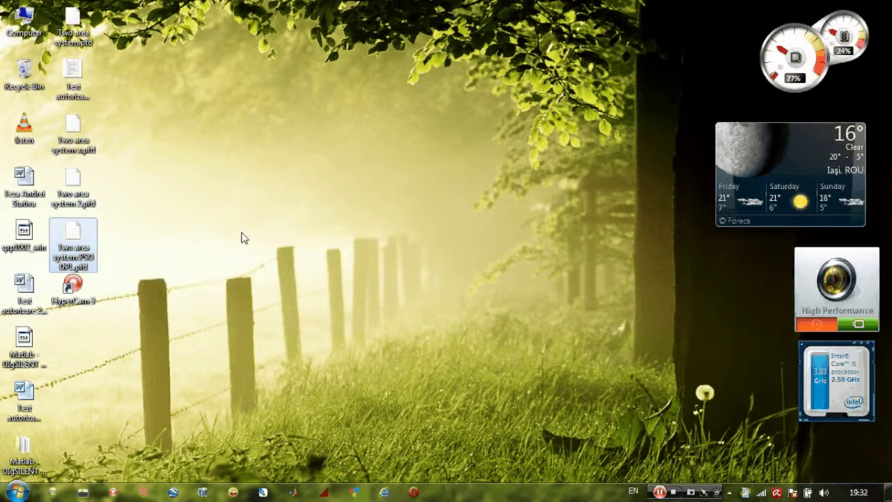
- Start DIgSILENT PowerFactory and log on with the Demo account
left_click(325, 492)
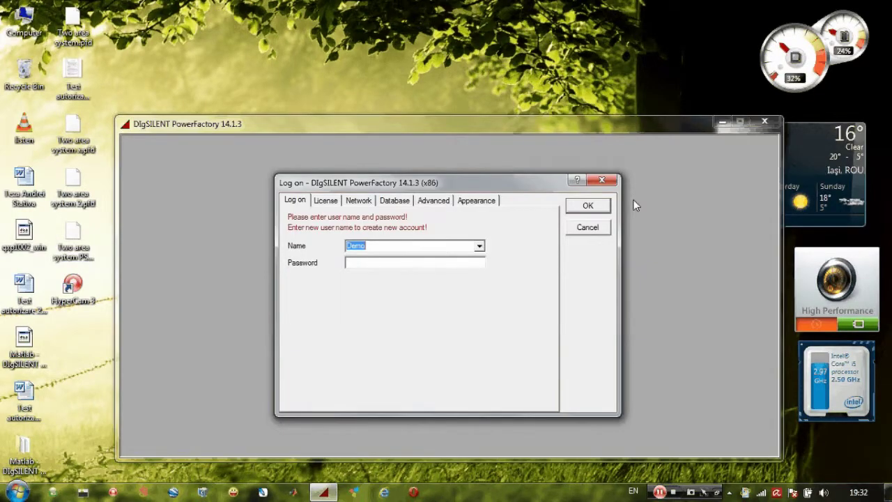
left_click(588, 205)
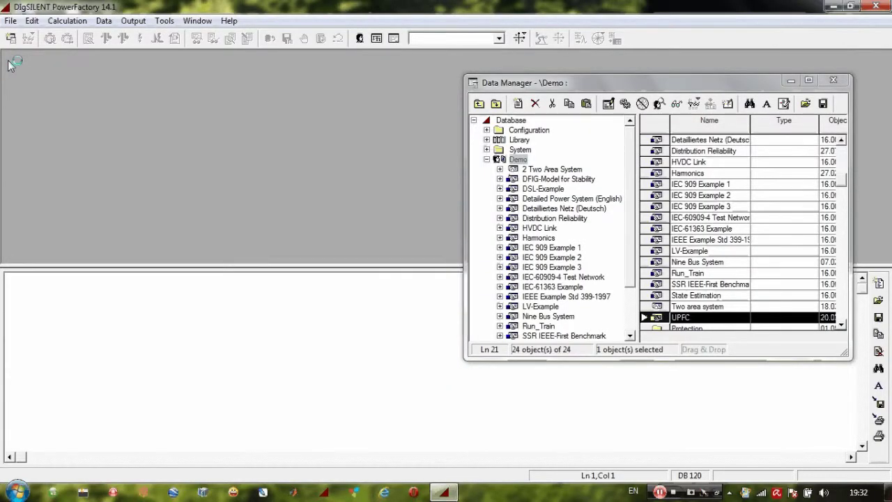
- Import the data file "Two area system PSO DPL.pfd" from the Desktop into the database
left_click(12, 22)
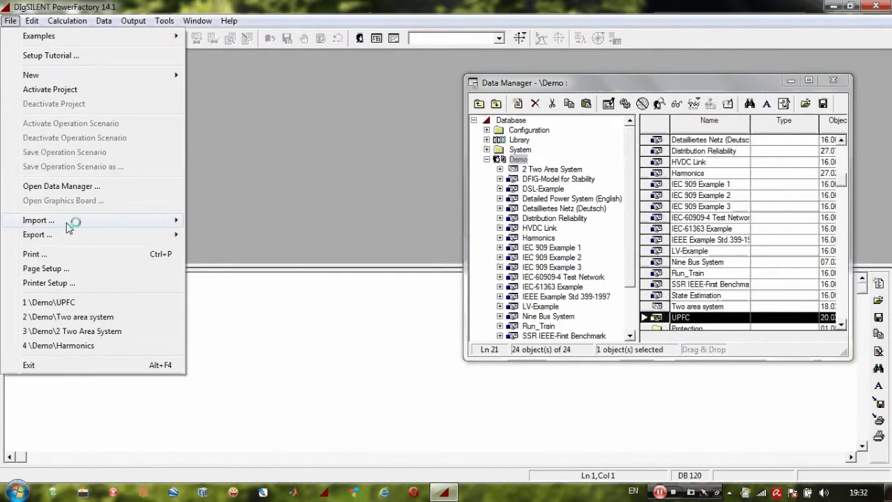
mouse_move(70, 223)
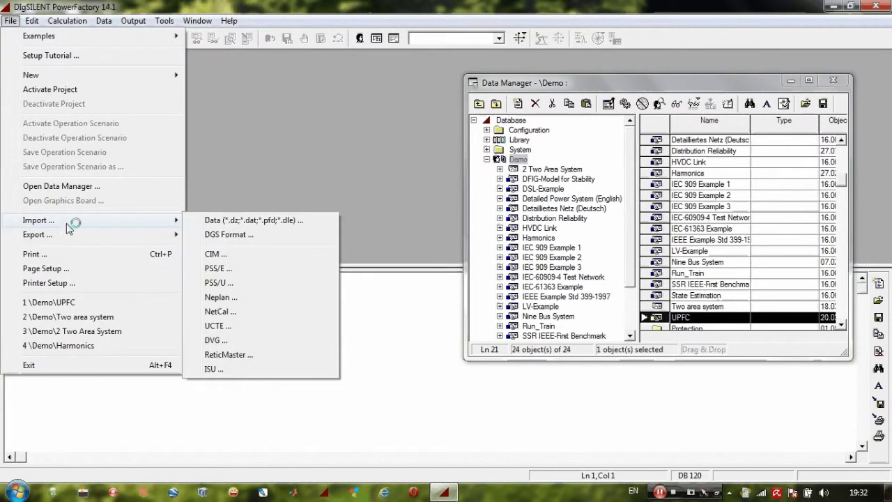
left_click(223, 222)
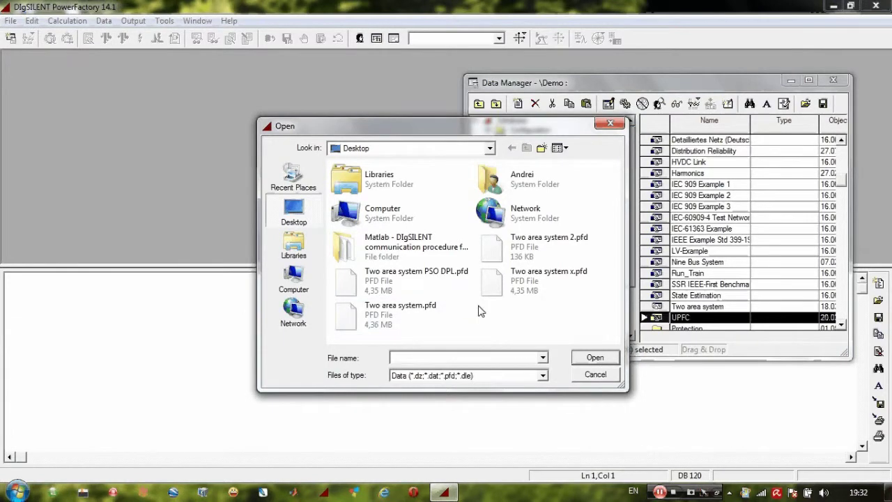
left_click(425, 275)
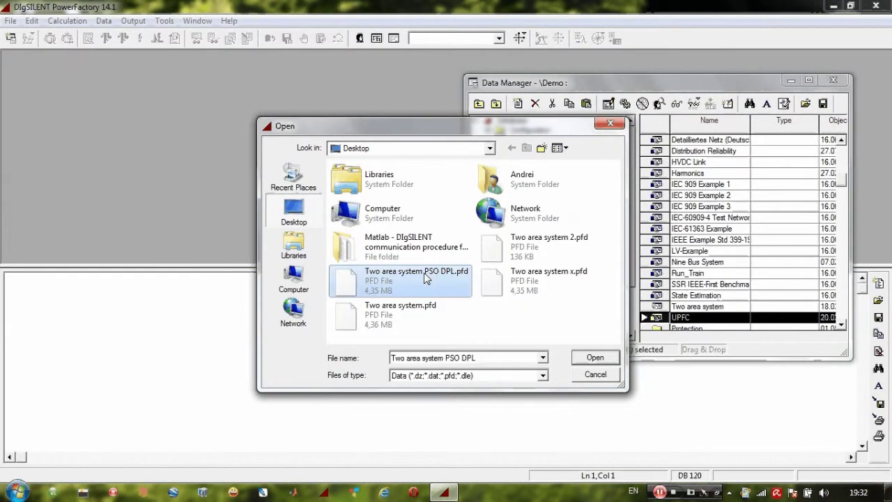
left_click(591, 356)
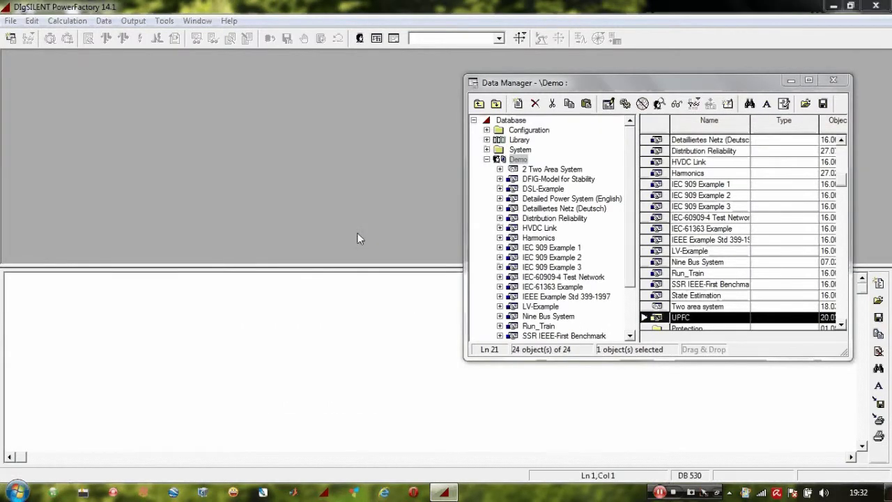
left_click(608, 138)
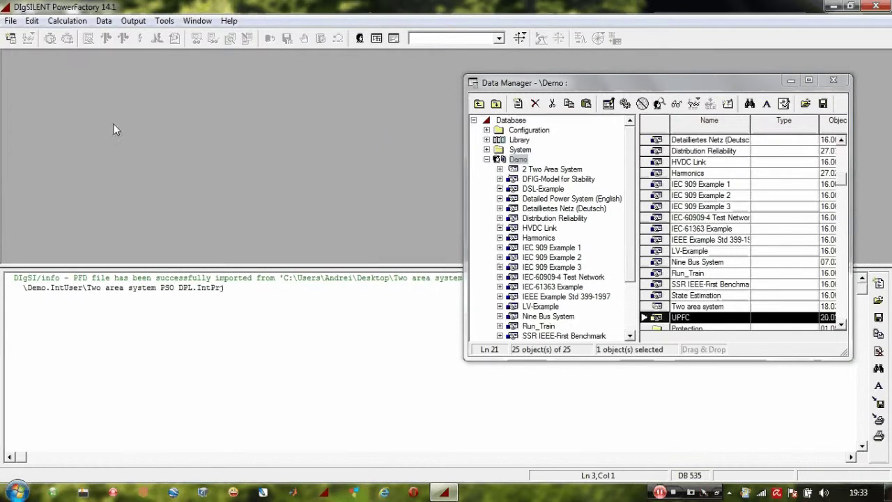
- Activate the imported project "Two area system PSO DPL" from the Demo user's projects
left_click(11, 24)
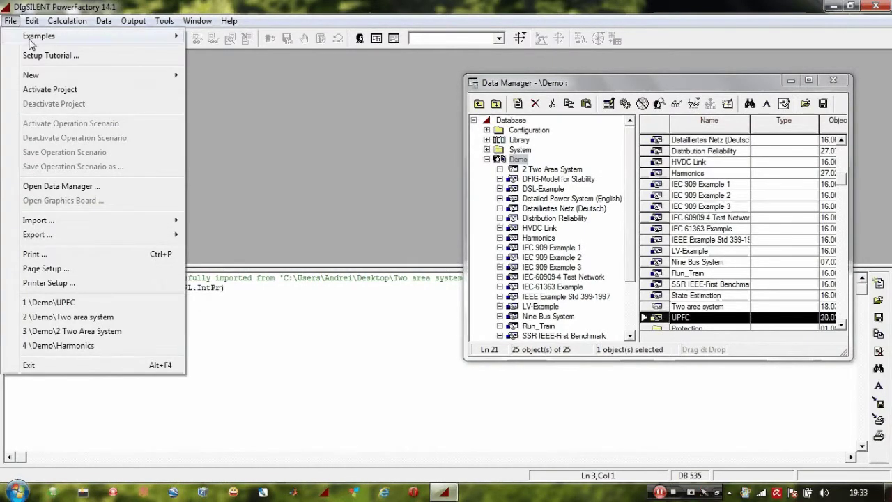
left_click(57, 91)
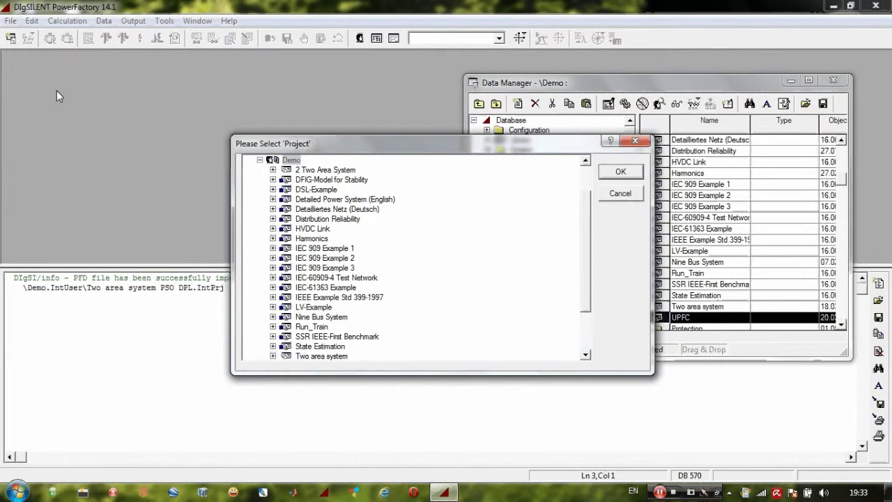
left_click(340, 347)
scroll(343, 336, "down", 2)
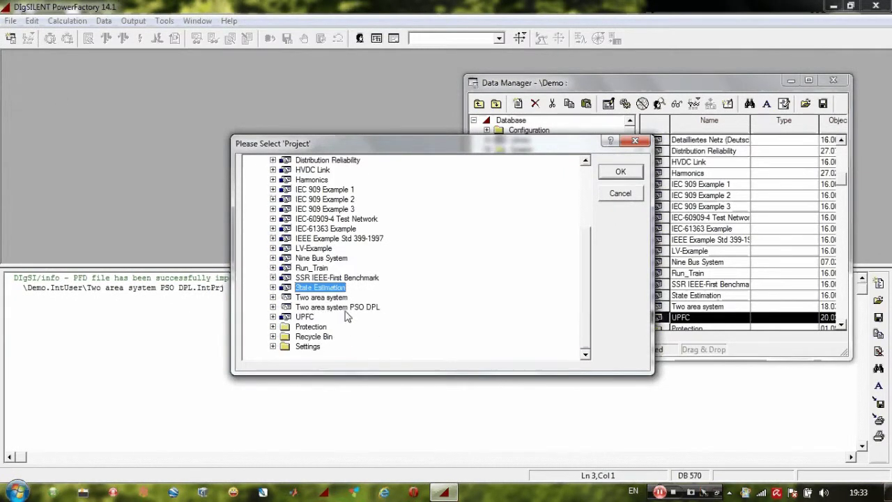
left_click(361, 308)
left_click(635, 173)
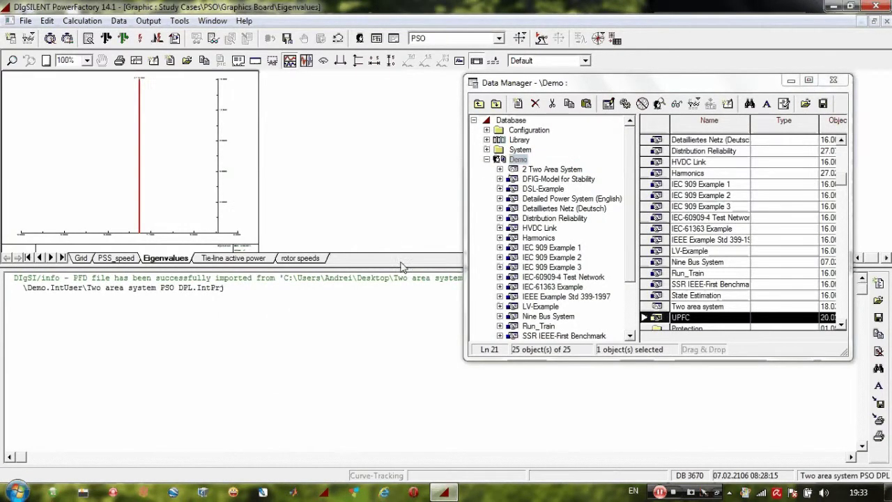
- Enlarge the graphics area slightly and calculate the initial conditions for the PSO study case
left_click_drag(400, 270, 402, 286)
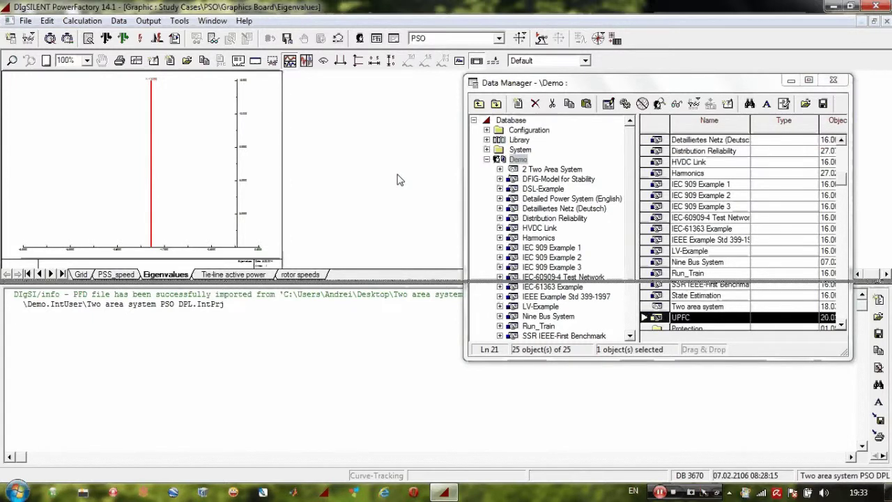
left_click(541, 39)
left_click(632, 75)
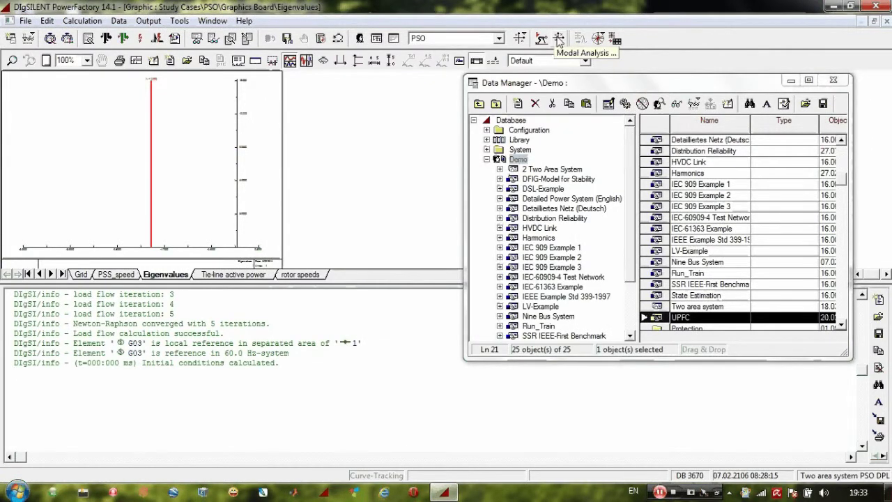
- Open the results object selection in the advanced options of the Modal Analysis command
left_click(558, 39)
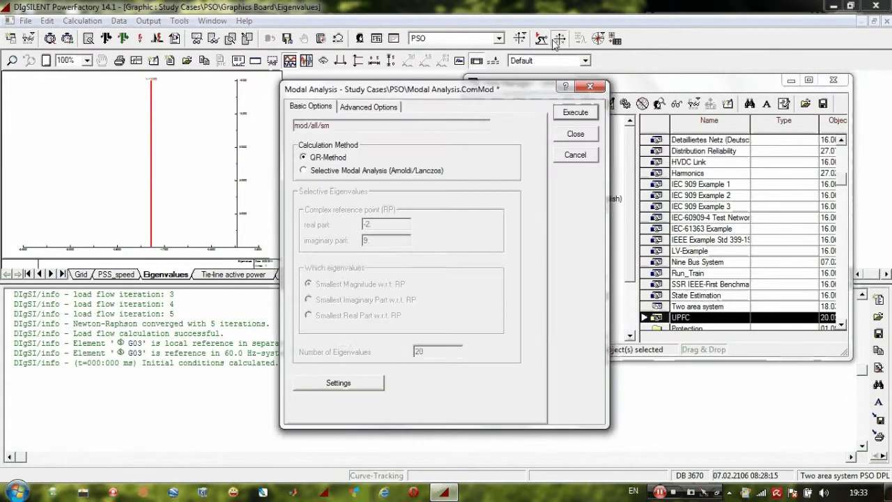
left_click(375, 112)
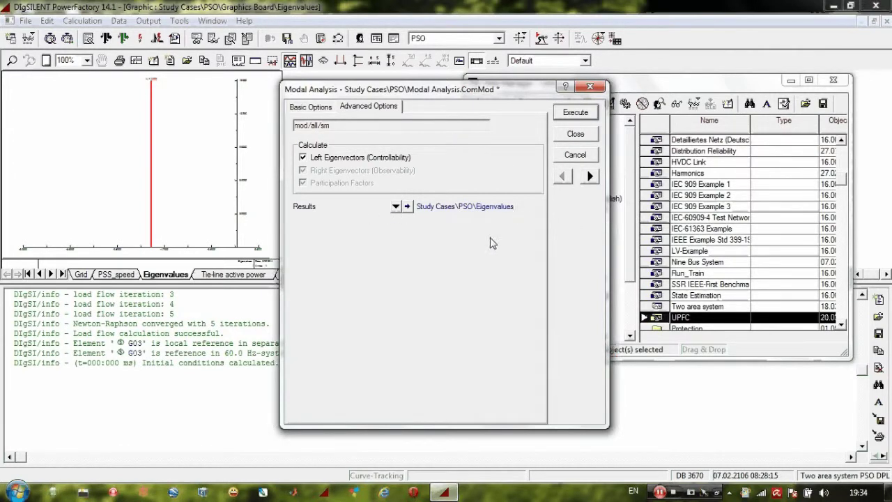
left_click(395, 208)
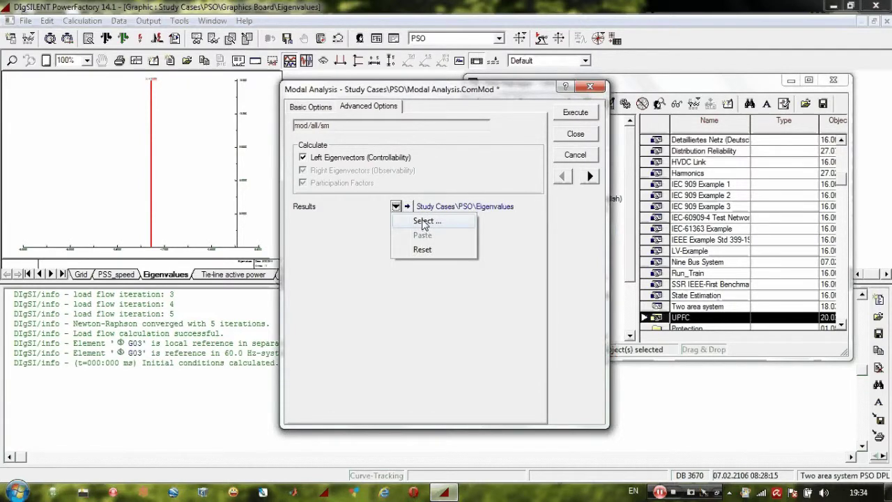
left_click(423, 222)
- Assign the res object of Particle Swarm Optimization in the PSO study case as the results object and execute the modal analysis
scroll(296, 382, "up", 5)
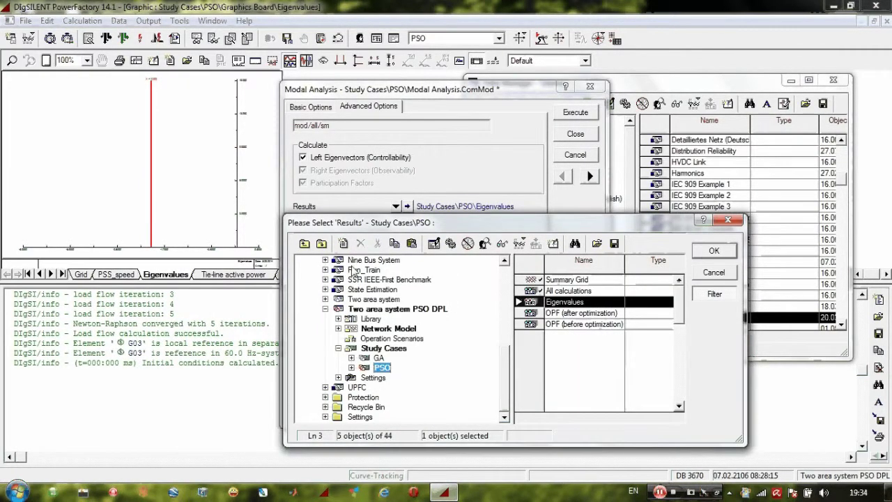
left_click(325, 367)
left_click(350, 348)
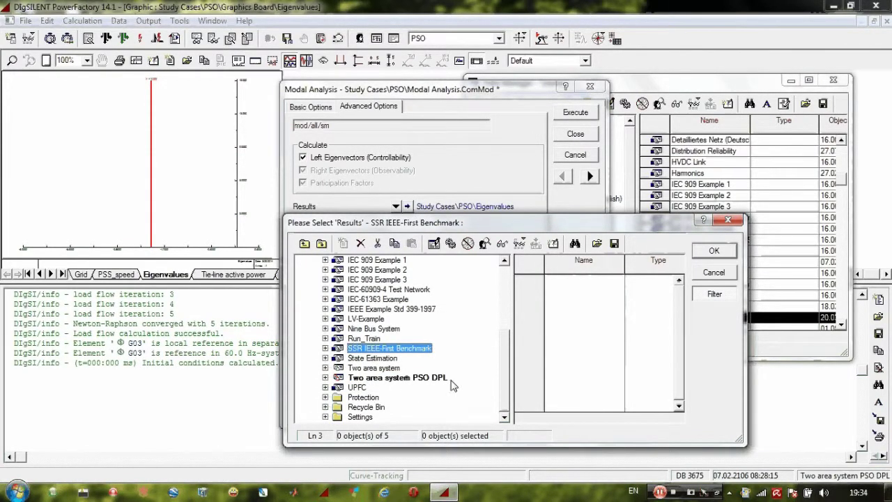
left_click(325, 377)
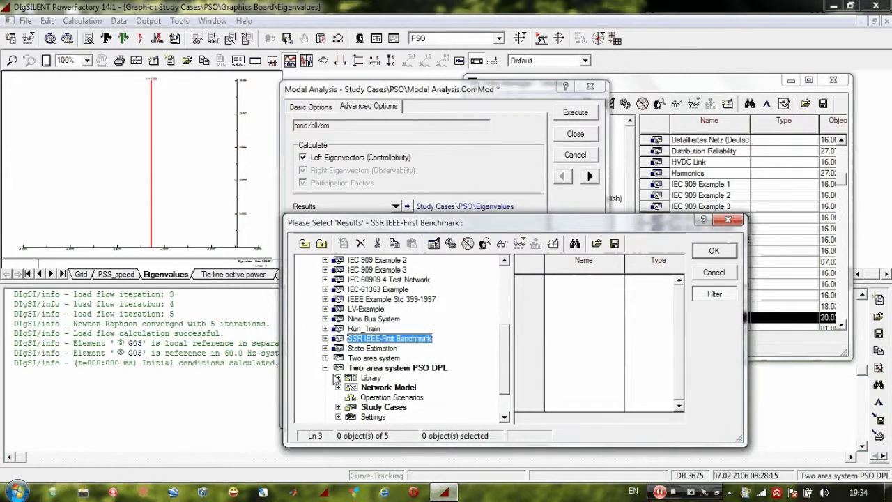
scroll(356, 369, "down", 1)
left_click(338, 377)
scroll(342, 378, "down", 1)
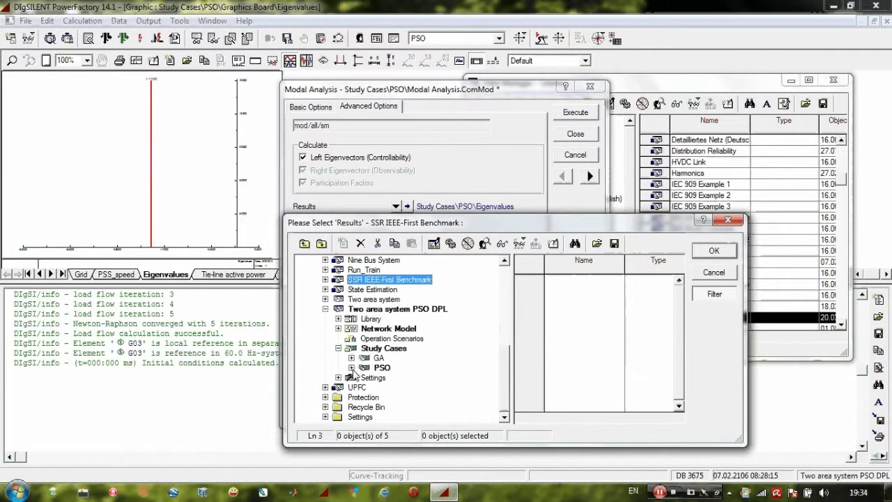
left_click(352, 368)
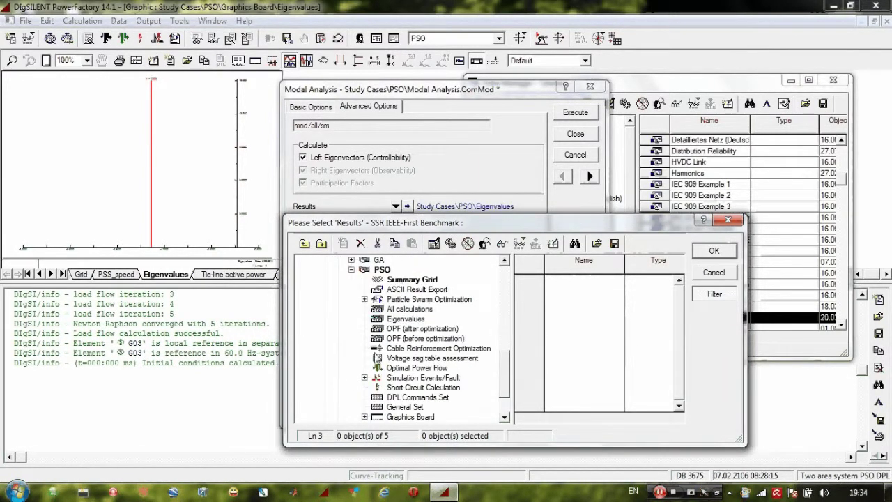
left_click(377, 299)
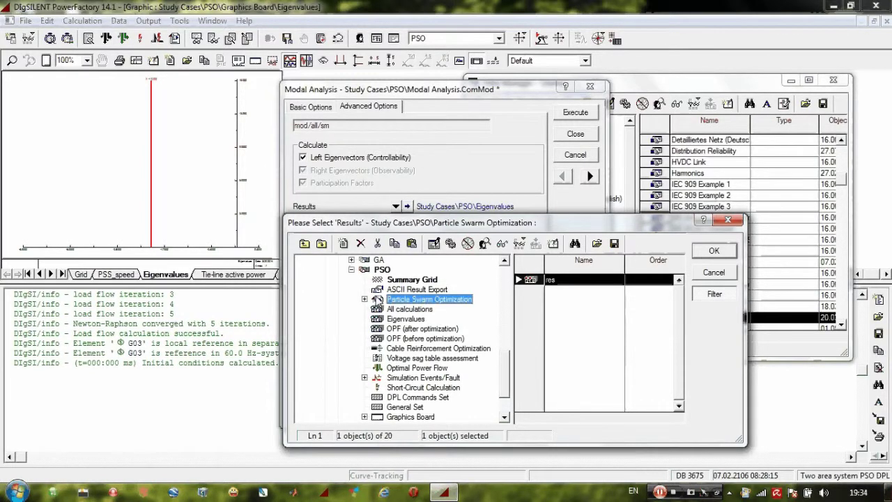
left_click(537, 281)
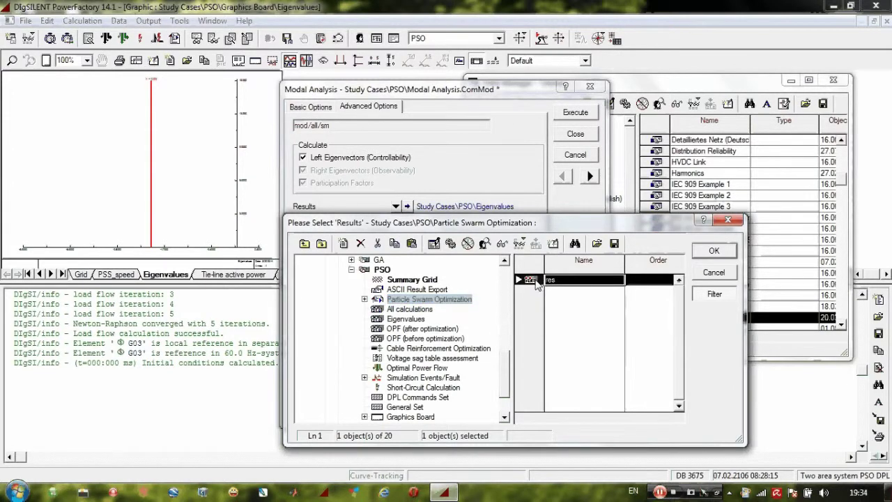
left_click(714, 251)
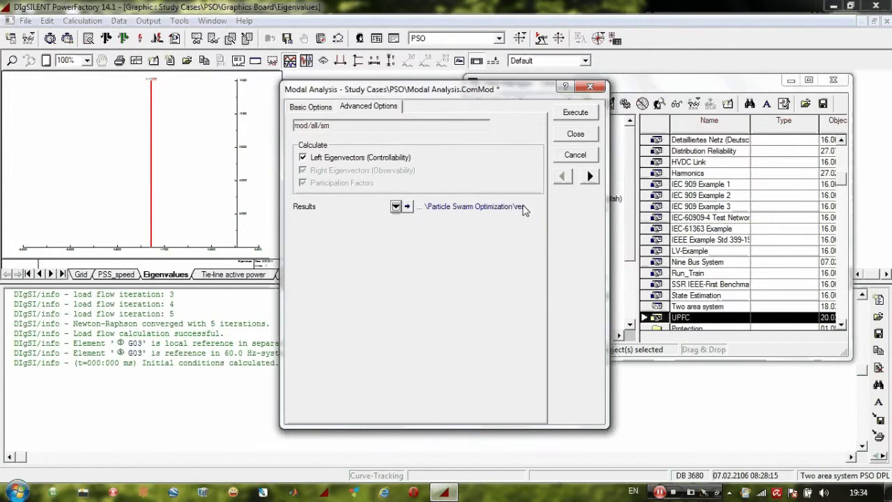
left_click(575, 114)
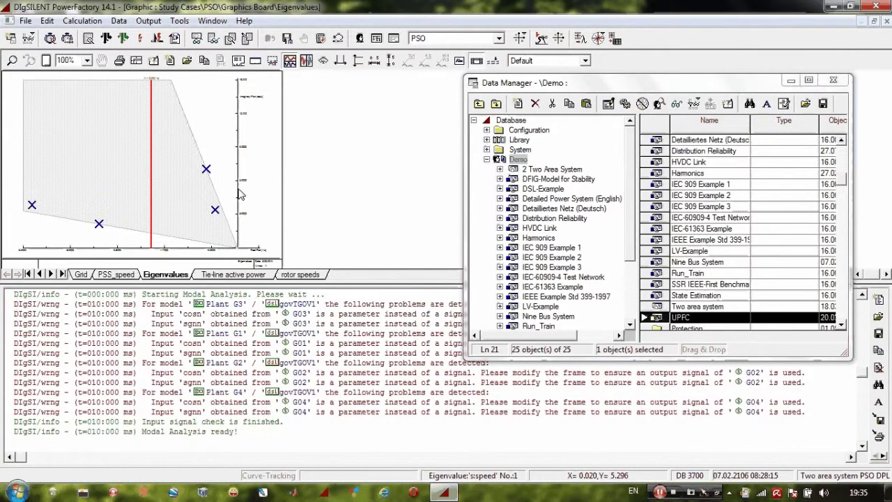
- Open a new Data Manager and show the contents of the PSO study case in the "Two area system PSO DPL" project
left_click(10, 40)
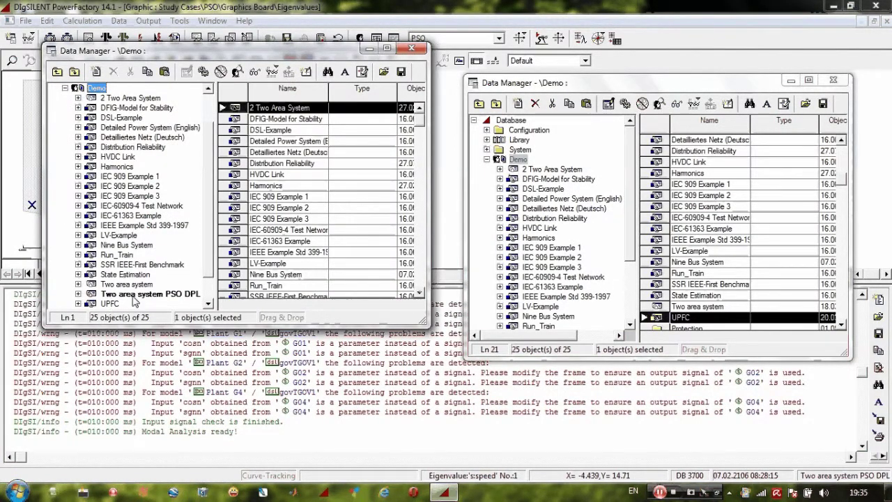
left_click(79, 294)
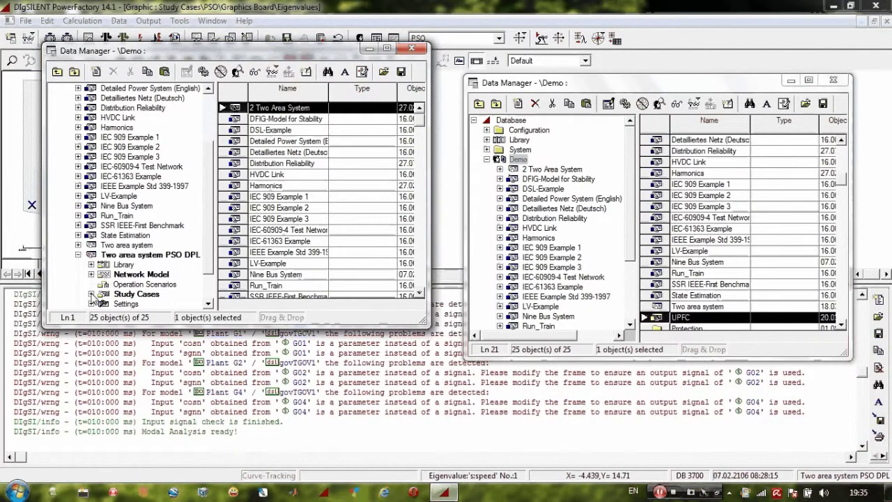
left_click(91, 297)
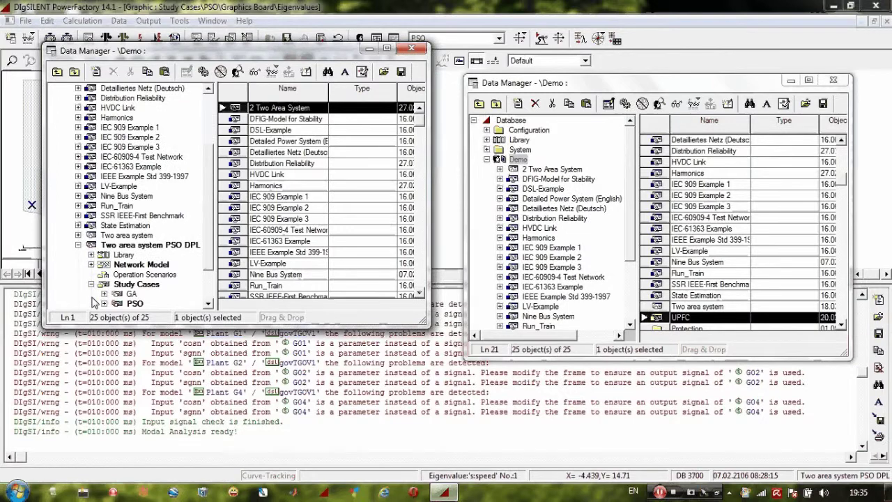
scroll(132, 289, "down", 1)
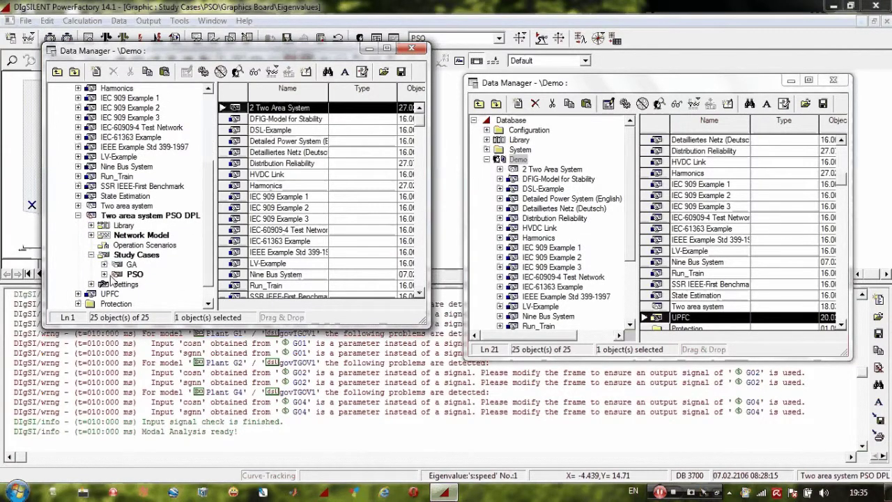
left_click(104, 275)
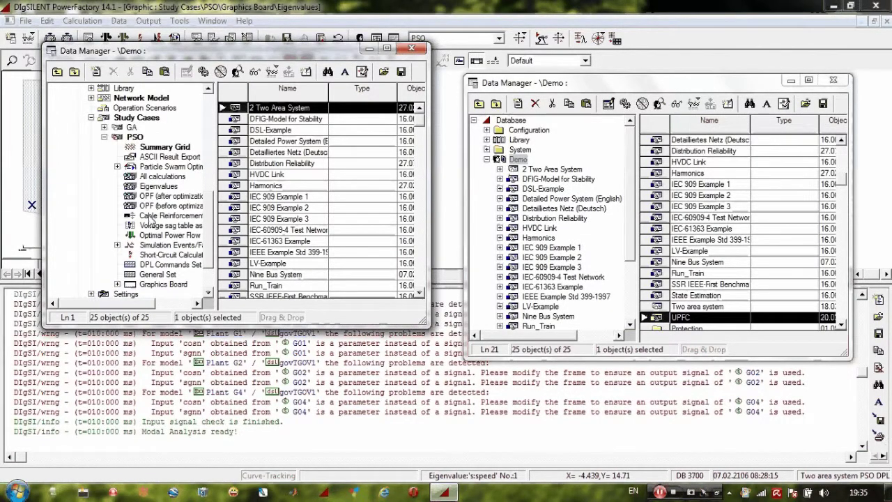
left_click(134, 136)
- Widen the Name column and open the Particle Swarm Optimization DPL command of the PSO study case for editing
left_click(241, 295)
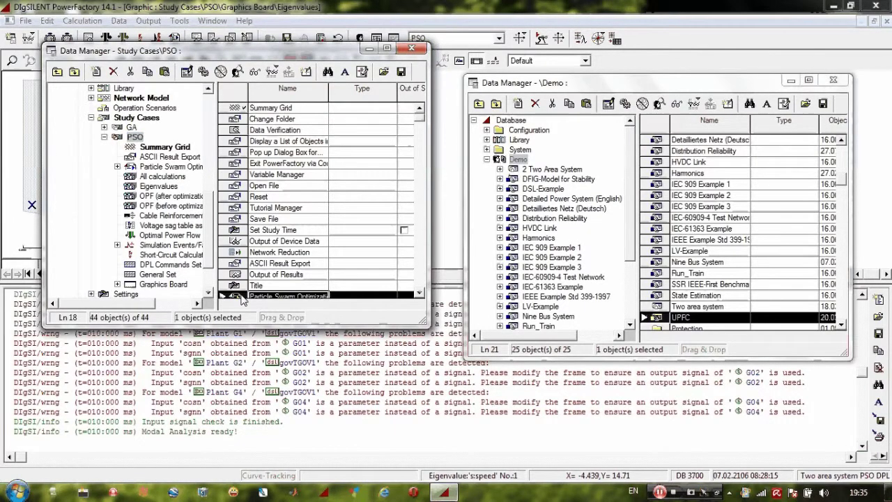
scroll(241, 296, "down", 2)
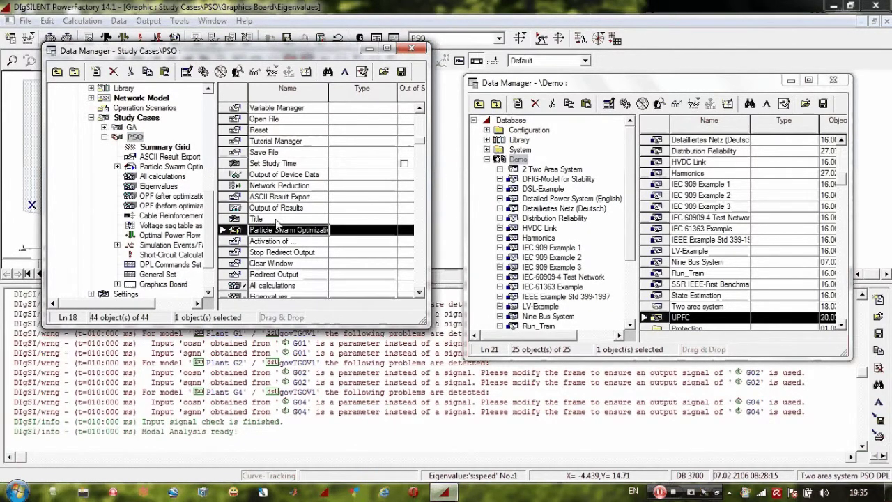
left_click_drag(328, 89, 361, 89)
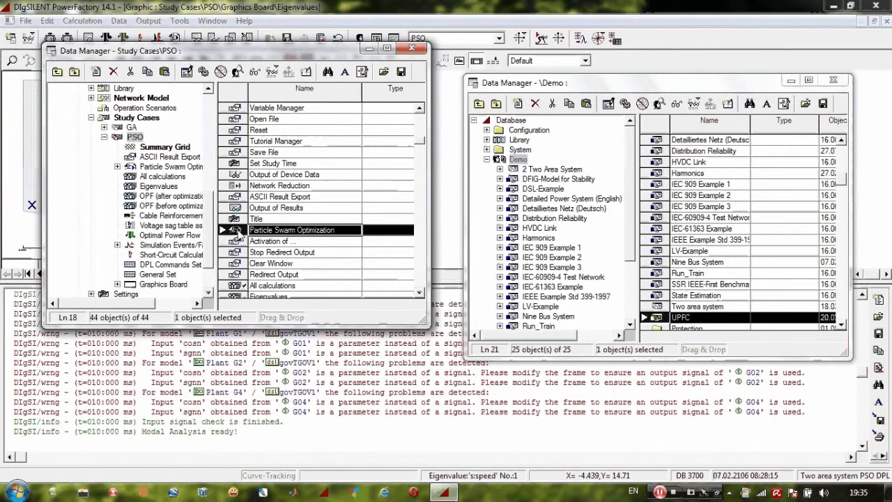
double_click(235, 229)
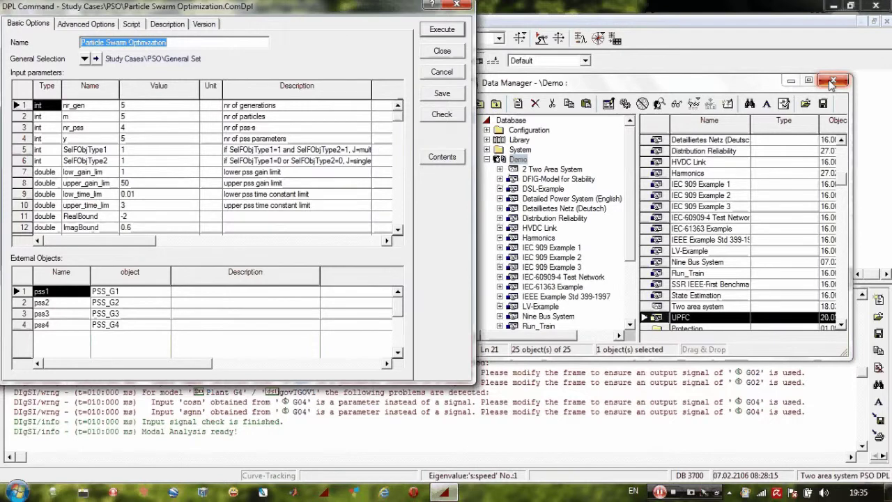
- Close the Demo Data Manager and read through the program text of the Particle Swarm Optimization script
left_click(831, 82)
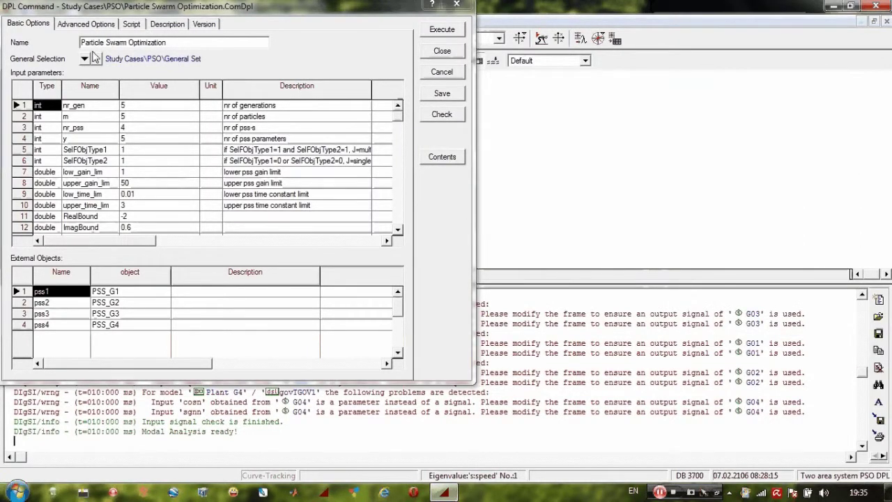
left_click(132, 24)
left_click(137, 127)
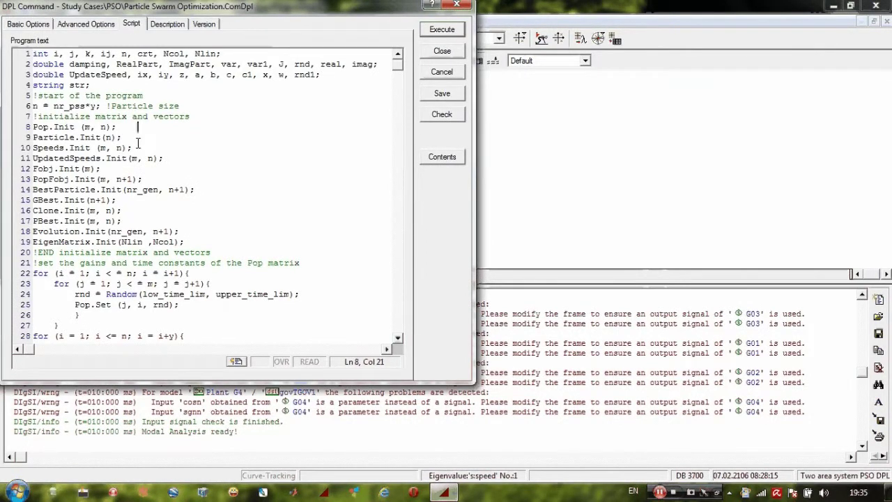
scroll(138, 140, "down", 12)
scroll(138, 145, "down", 20)
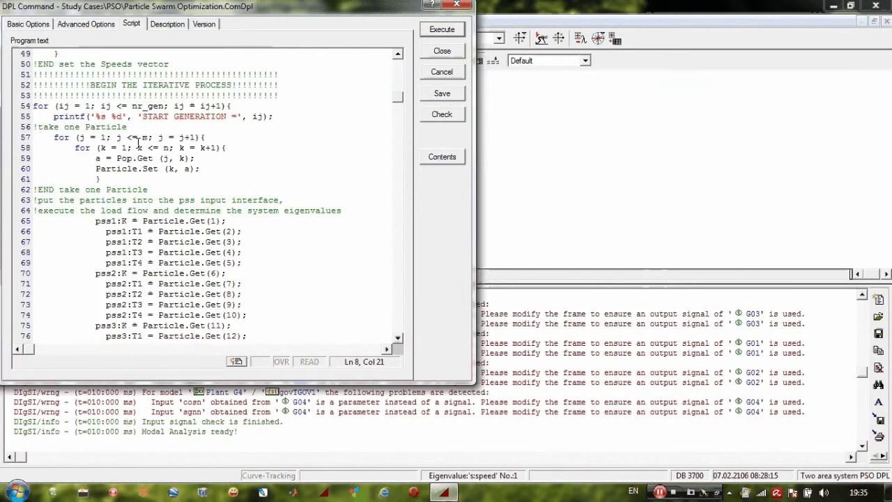
scroll(138, 144, "down", 9)
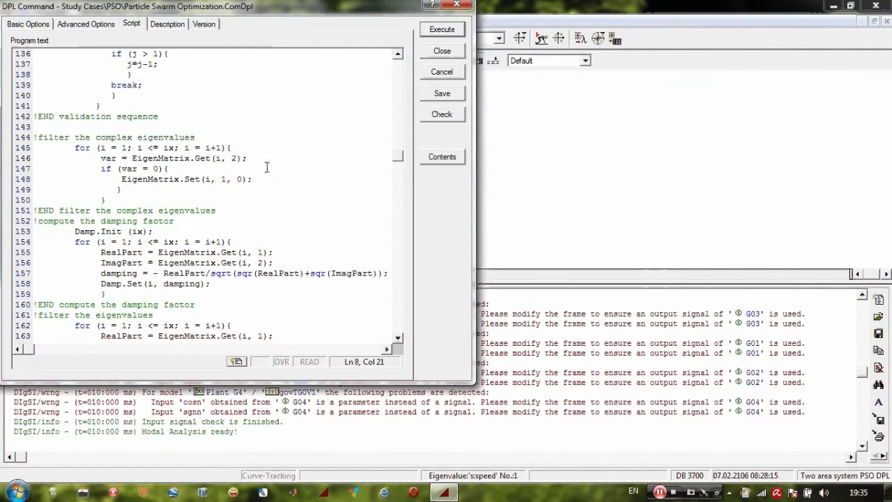
left_click_drag(399, 159, 387, 64)
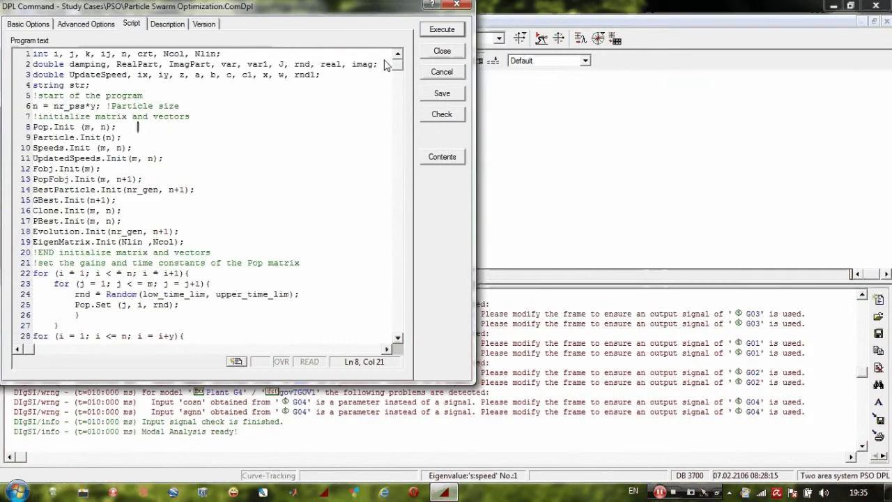
- Open the ComMod command from the contents of Particle Swarm Optimization and show its advanced options
left_click(28, 24)
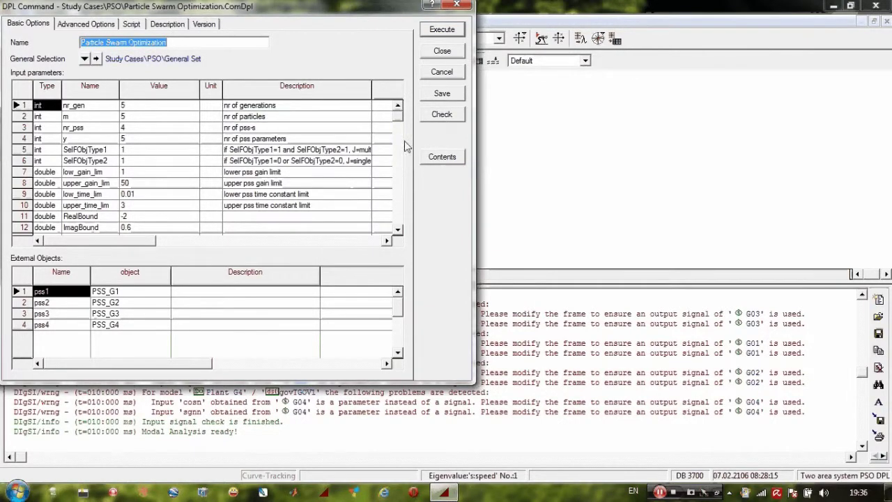
left_click(446, 164)
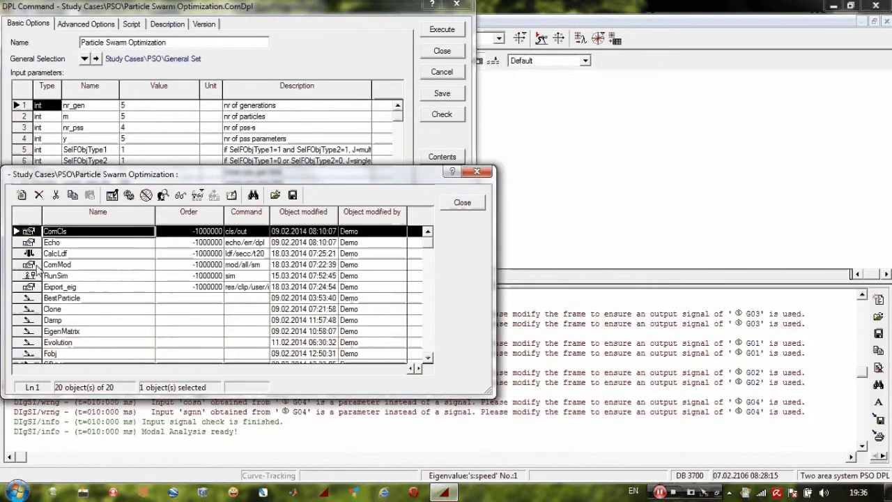
double_click(139, 268)
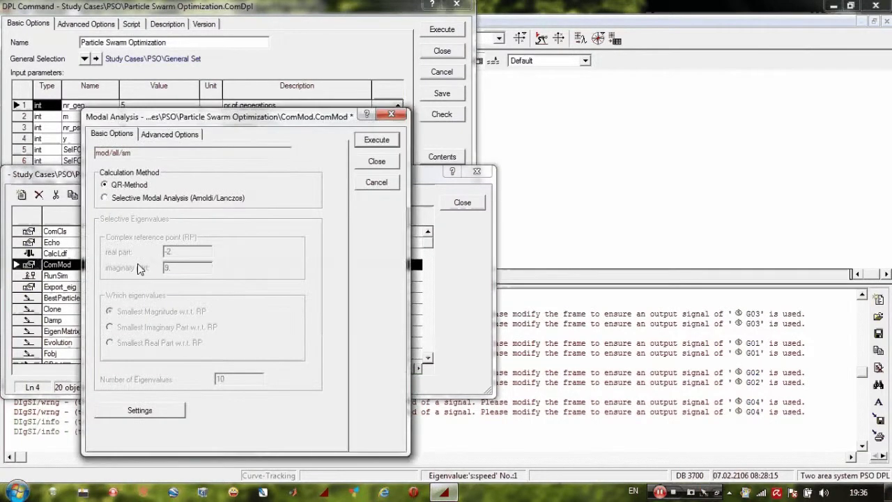
left_click(167, 134)
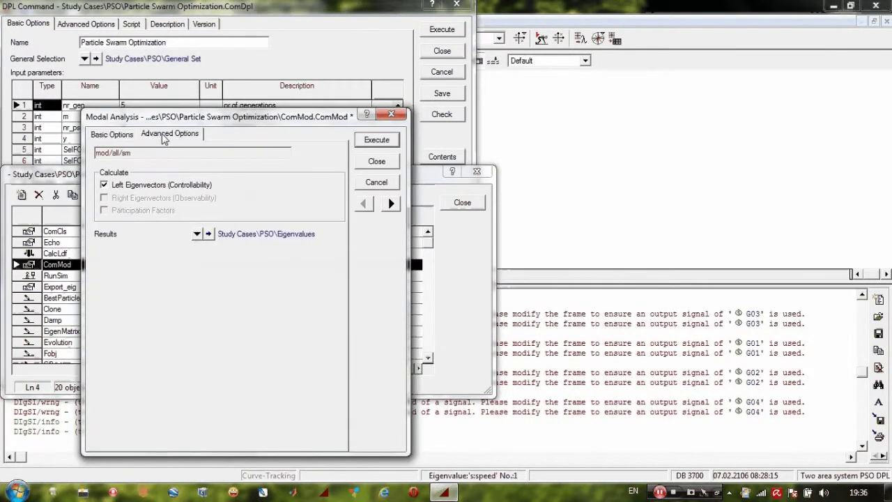
- Assign the res object of Particle Swarm Optimization in the PSO study case as ComMod's results object and execute the modal analysis
left_click(198, 234)
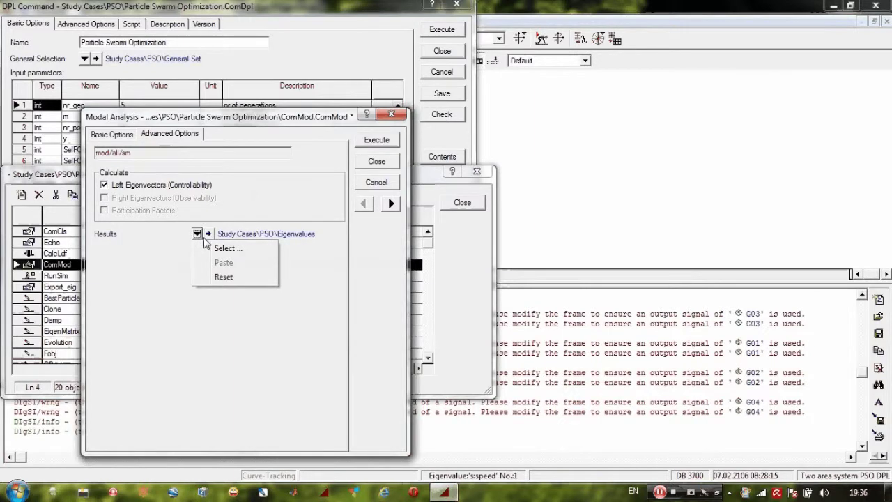
left_click(227, 249)
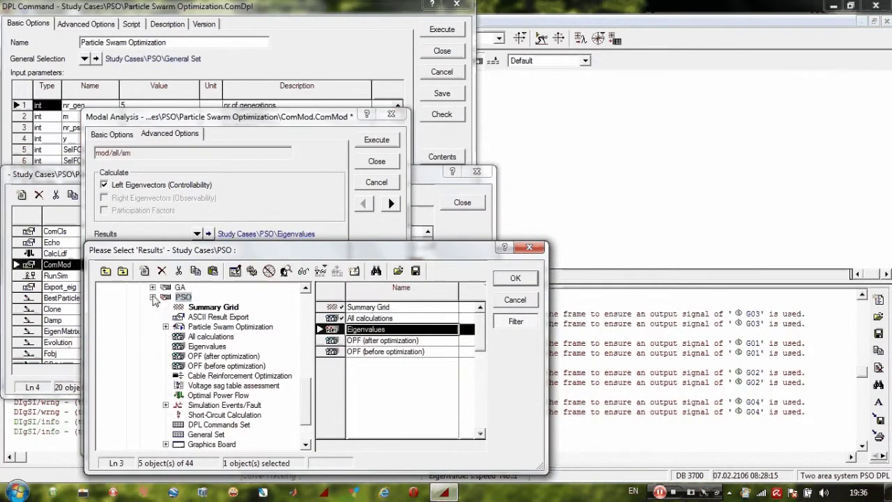
scroll(159, 304, "up", 5)
left_click(127, 395)
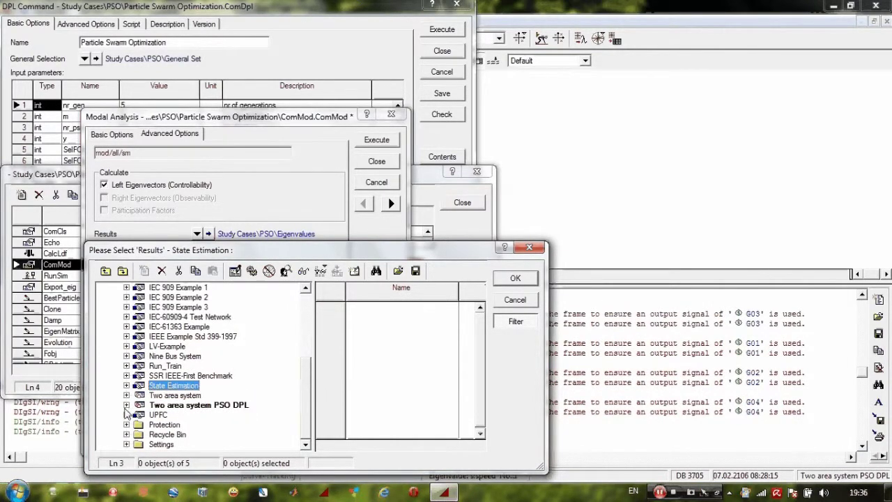
left_click(126, 405)
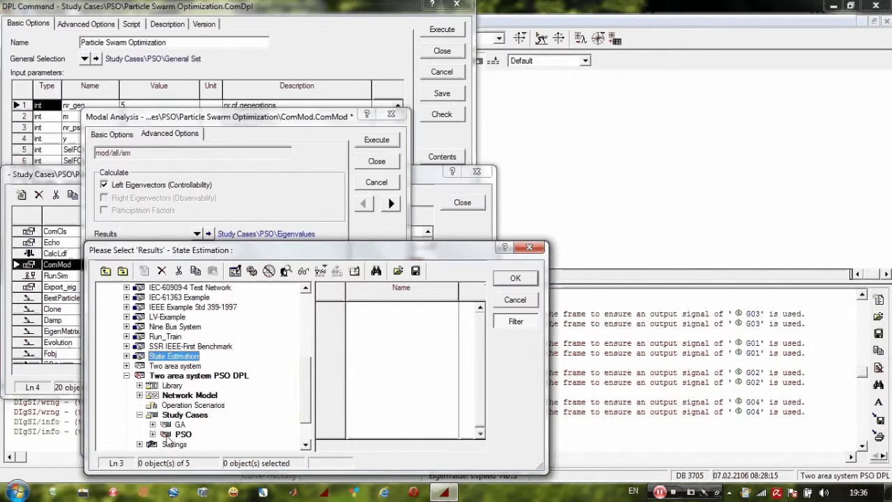
left_click(153, 434)
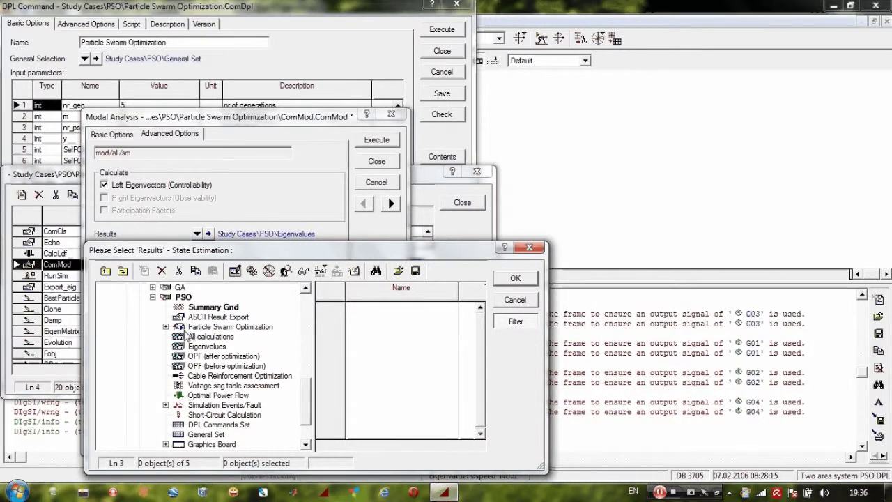
left_click(182, 327)
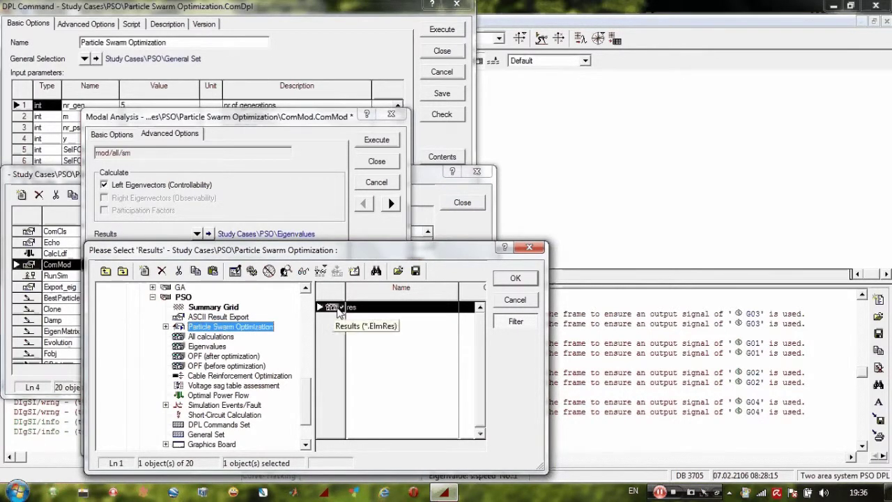
left_click(517, 279)
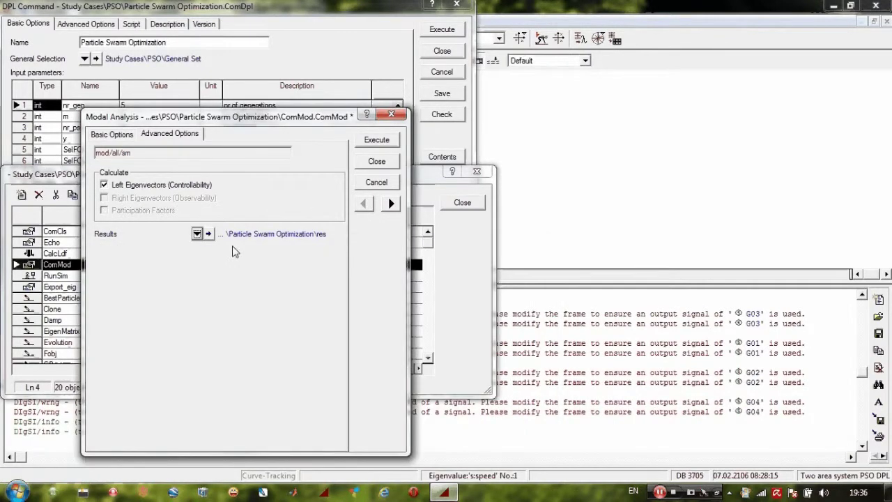
left_click(376, 142)
left_click(462, 204)
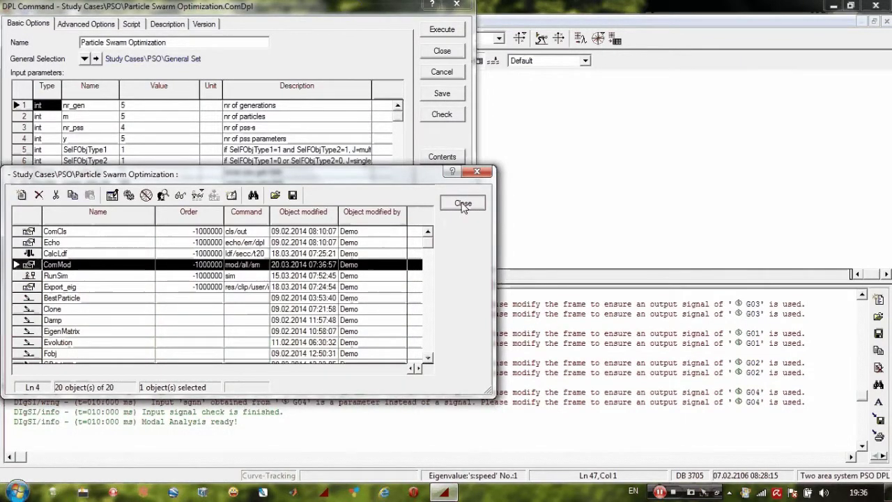
- Move the DPL command dialog clear of the eigenvalue plot, execute Particle Swarm Optimization and dismiss the error message
left_click_drag(239, 14, 550, 69)
left_click_drag(199, 55, 446, 51)
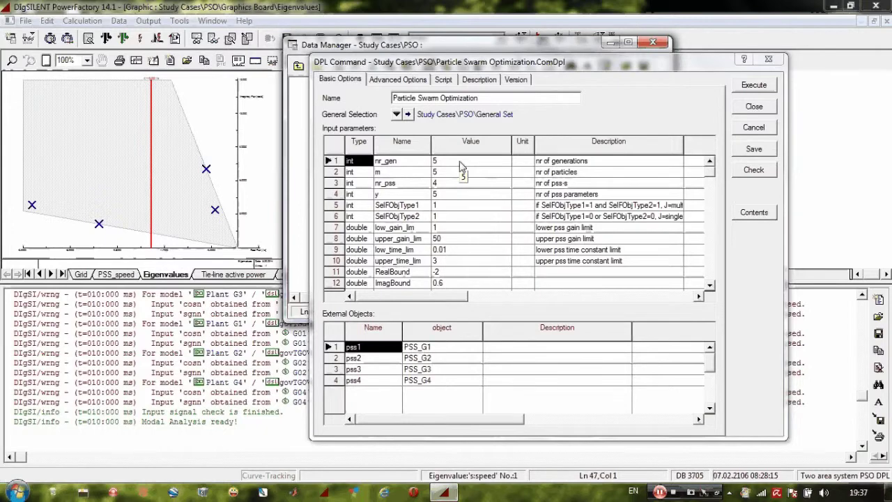
left_click(752, 85)
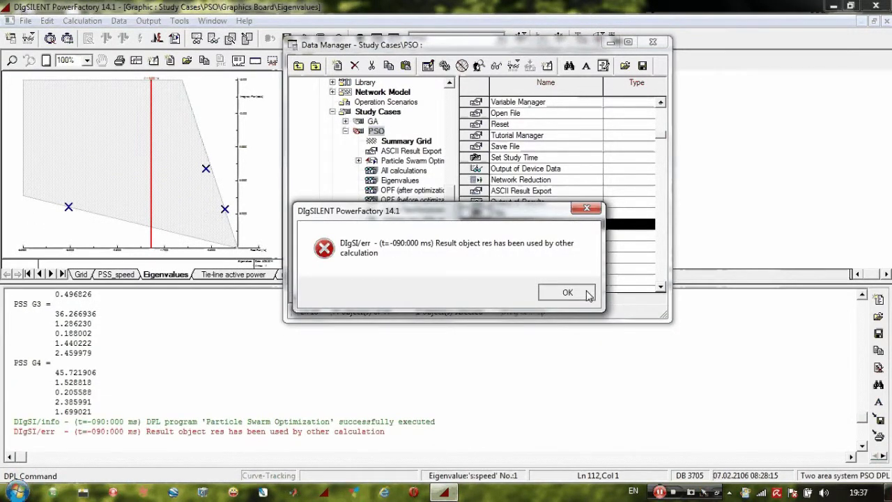
left_click(567, 291)
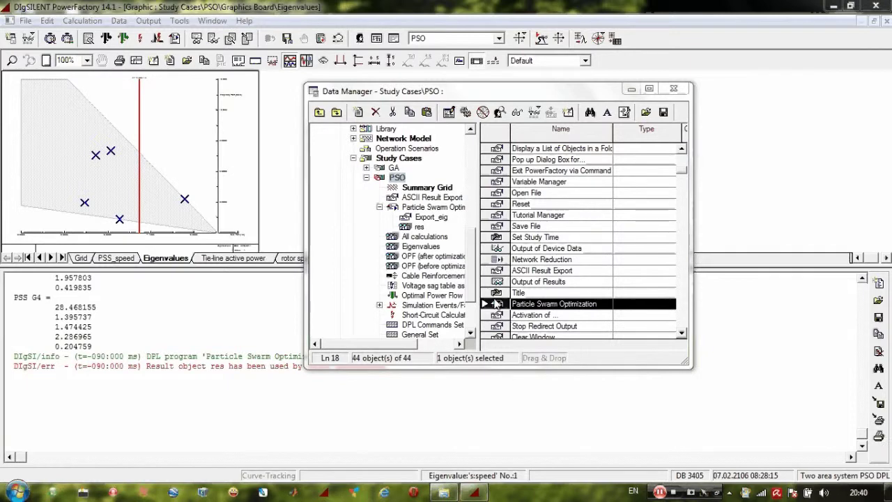
left_click(498, 304)
scroll(498, 307, "down", 1)
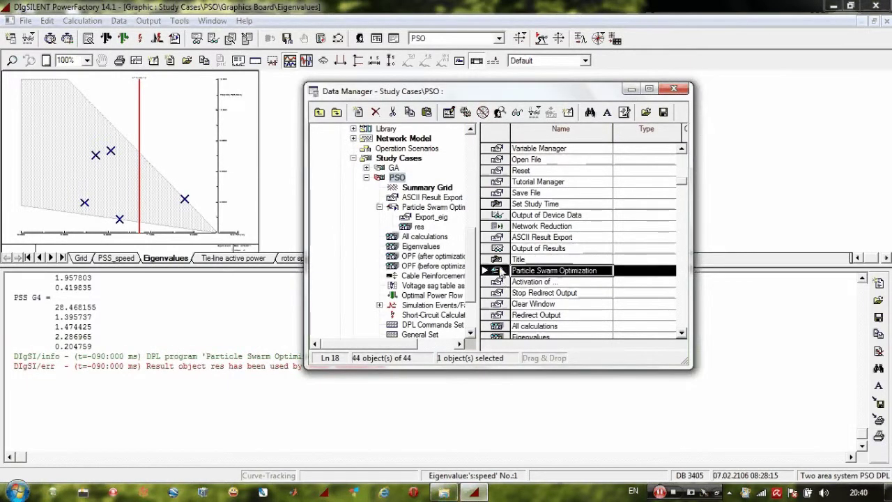
double_click(502, 272)
left_click(750, 61)
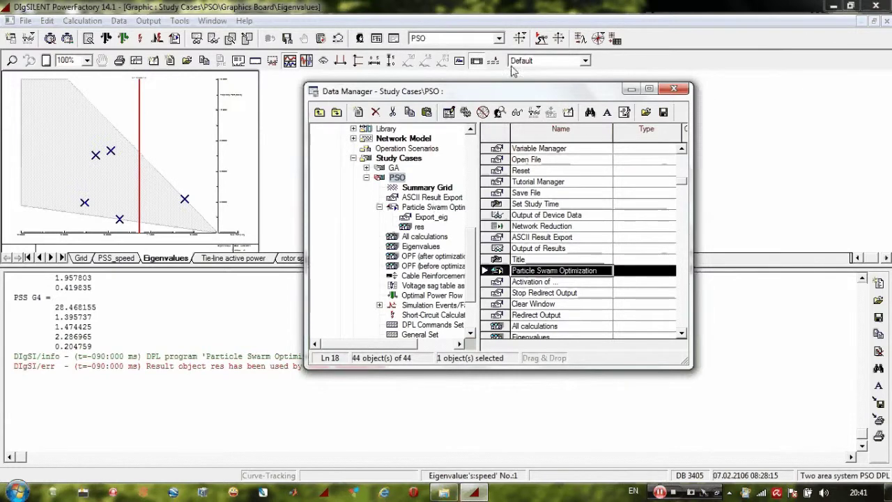
- Calculate the initial conditions and run the time-domain simulation with an absolute stop time of 10 s
left_click(540, 38)
left_click(522, 57)
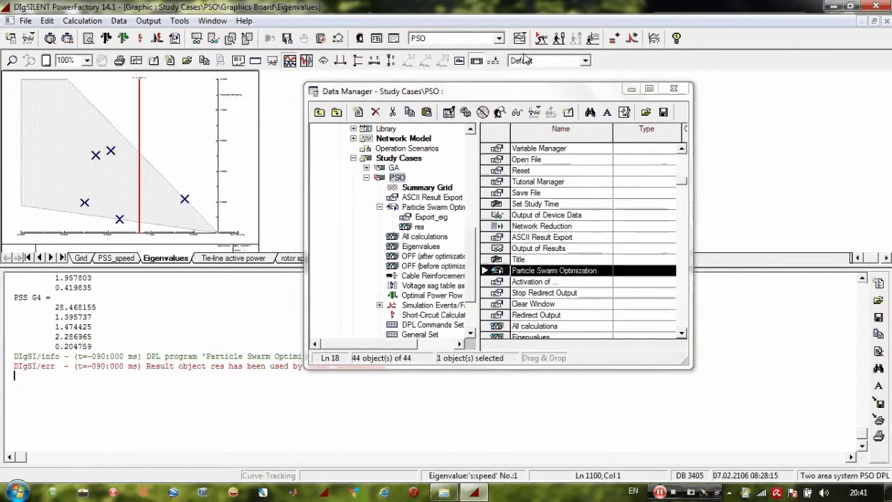
left_click(541, 38)
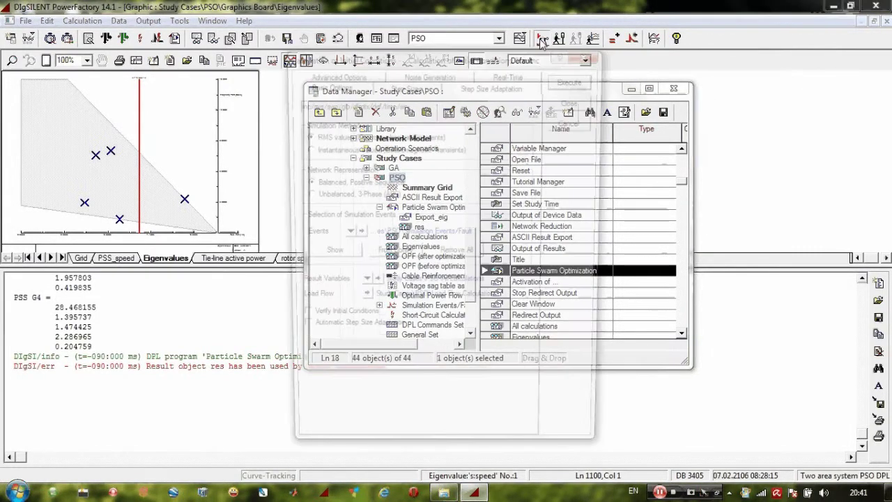
key("Return")
left_click(558, 39)
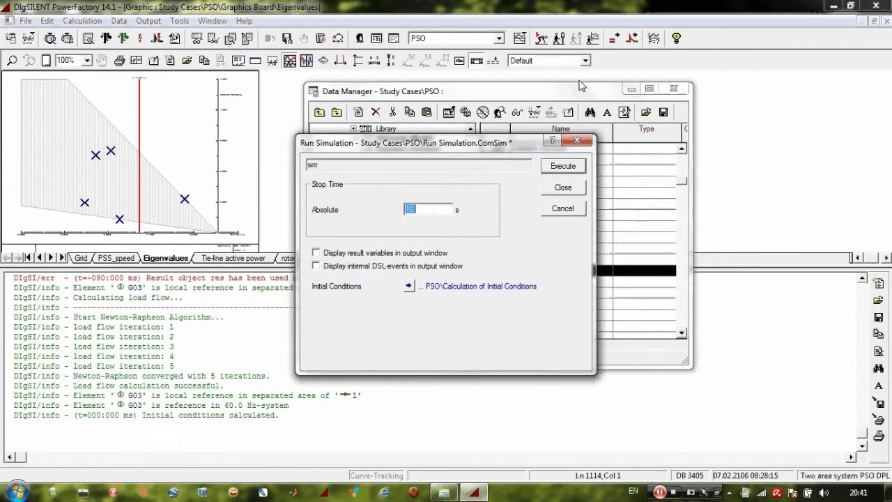
left_click(561, 167)
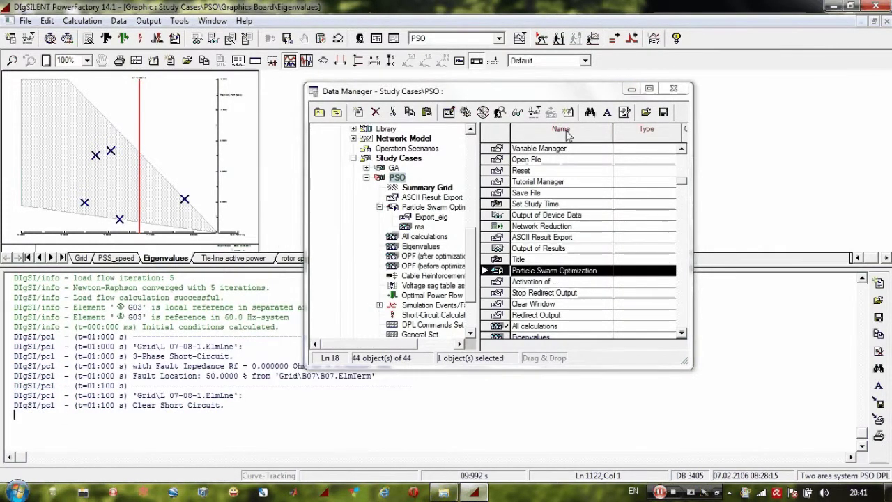
- Execute the Particle Swarm Optimization DPL command and review the objective function output of each generation and particle
double_click(497, 271)
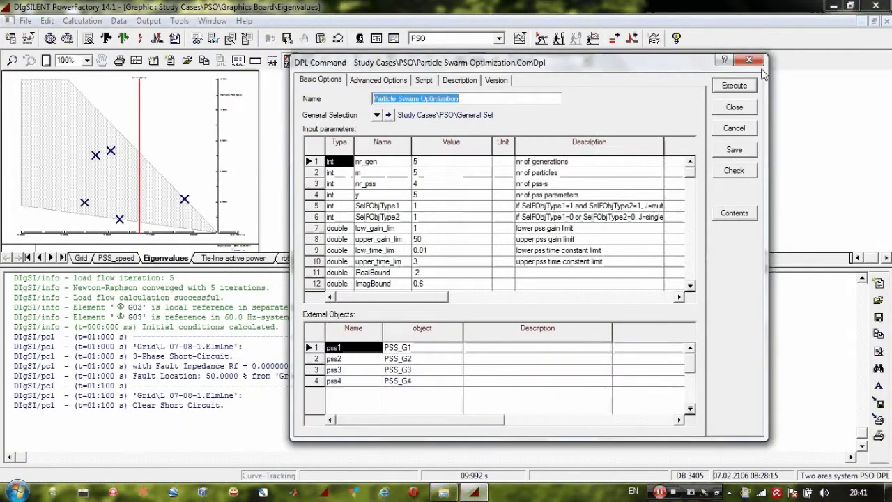
left_click(743, 89)
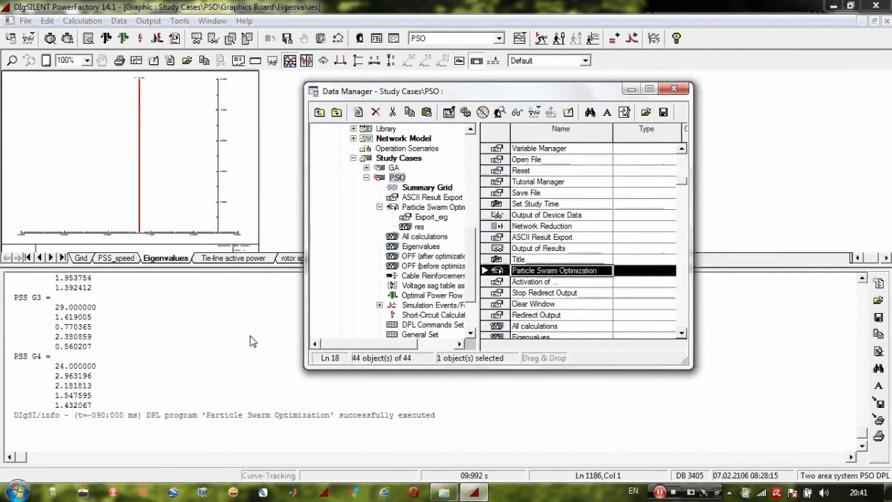
left_click(193, 344)
scroll(195, 348, "up", 9)
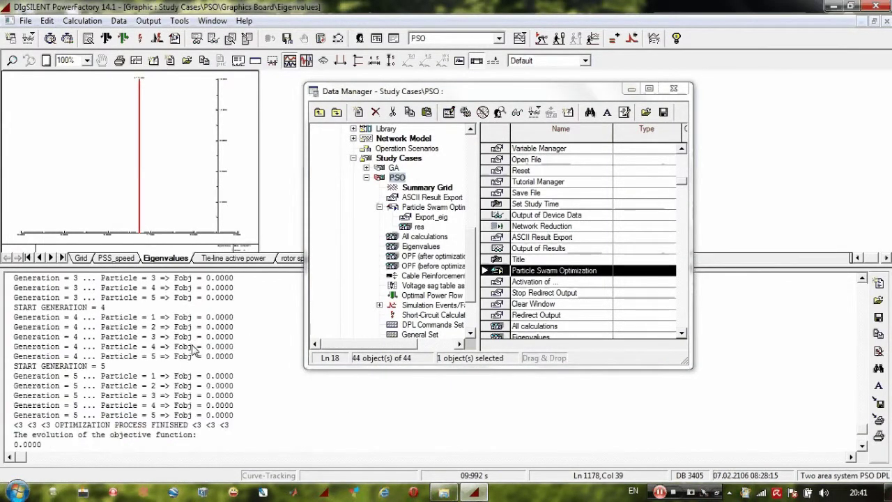
scroll(200, 346, "up", 4)
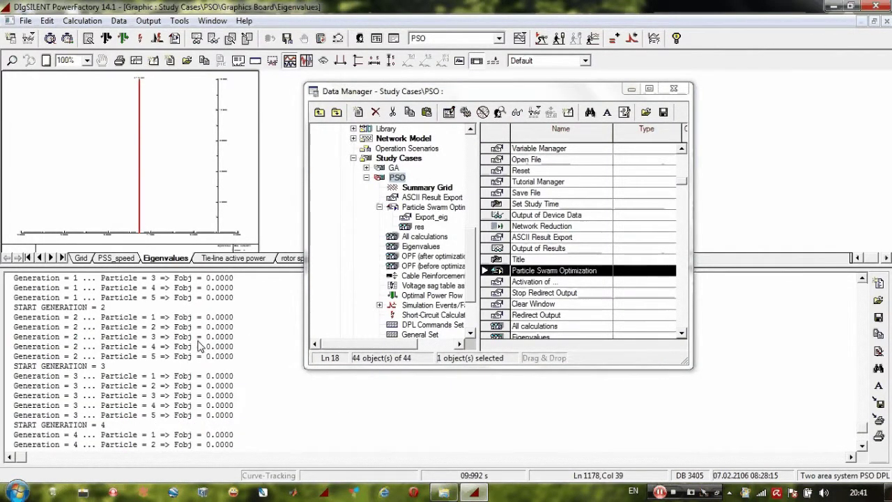
scroll(200, 349, "down", 3)
- Clear all messages from the output window
right_click(199, 341)
left_click(236, 362)
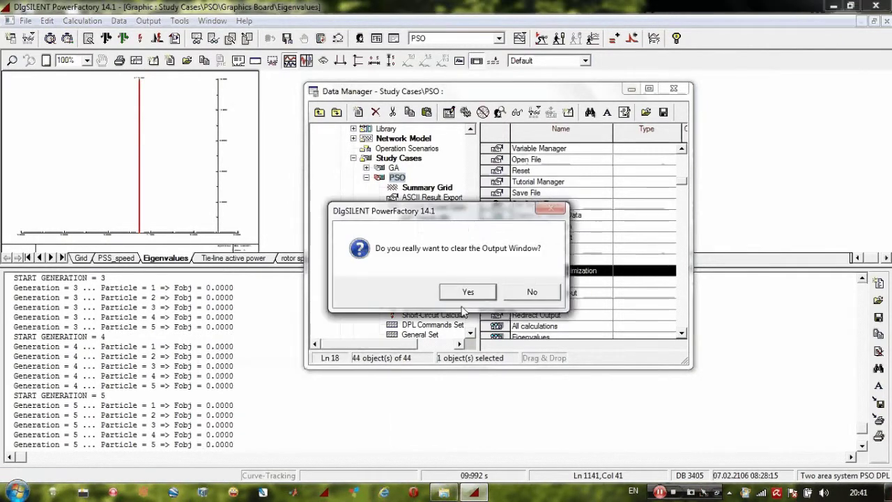
left_click(466, 292)
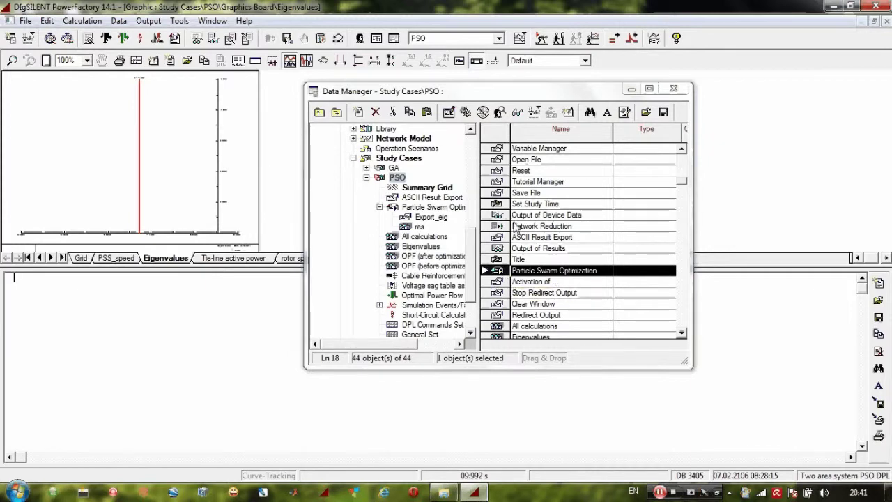
- Recalculate the initial conditions and execute the modal analysis with the QR-Method for the PSO study case
left_click(542, 40)
left_click(570, 86)
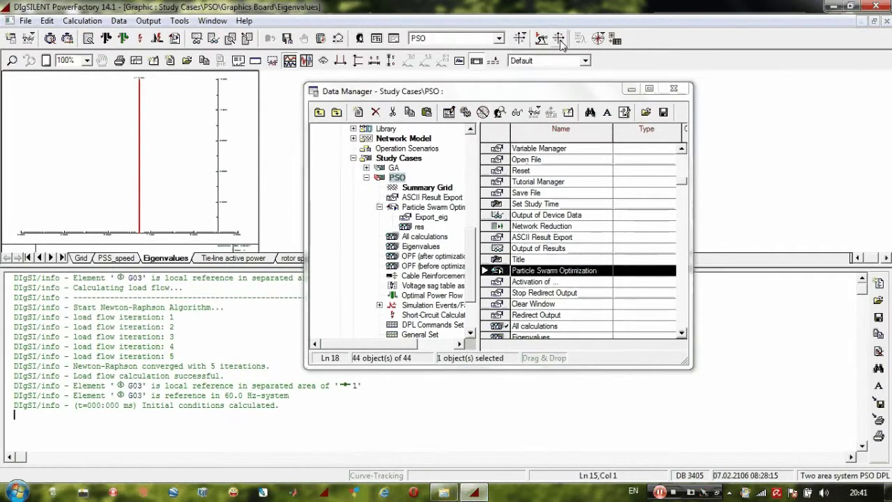
left_click(559, 38)
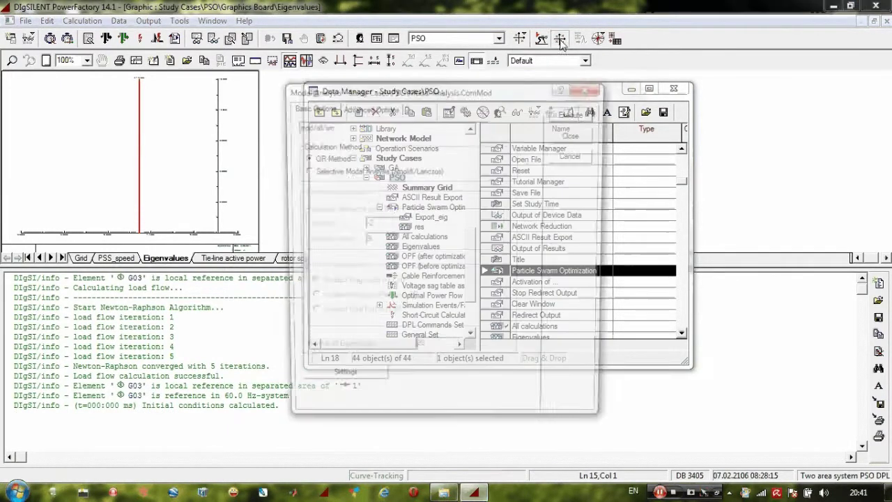
left_click(575, 113)
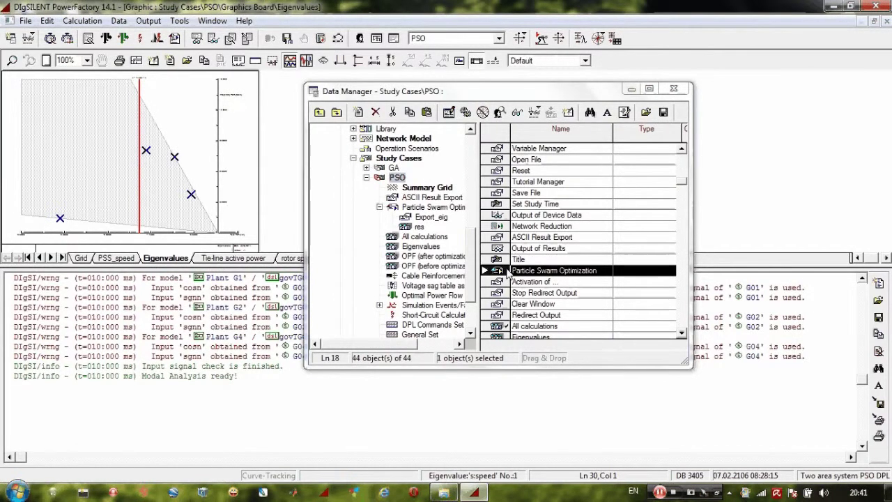
- Execute the Particle Swarm Optimization DPL command with 5 generations and 5 particles, and dismiss the result object error
double_click(499, 272)
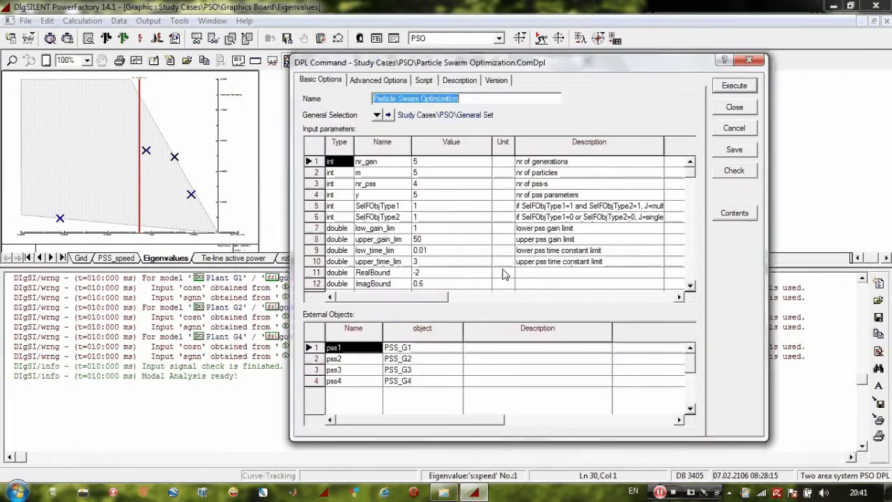
left_click(734, 85)
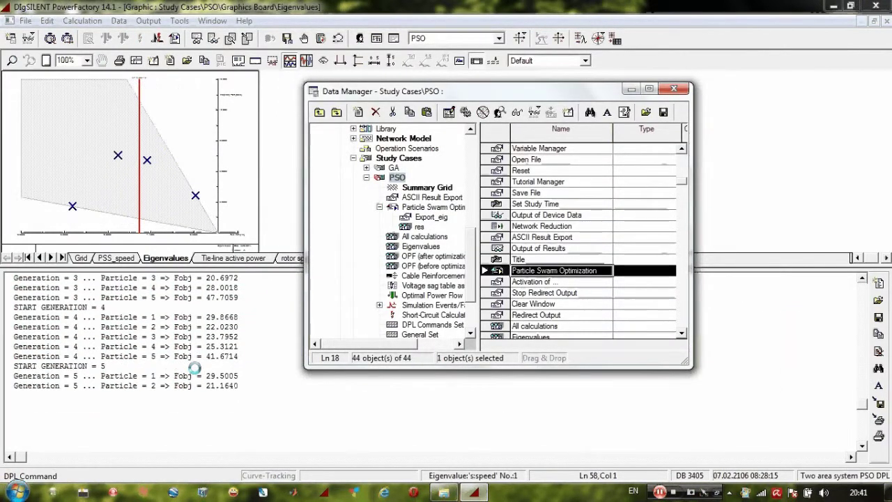
left_click(565, 292)
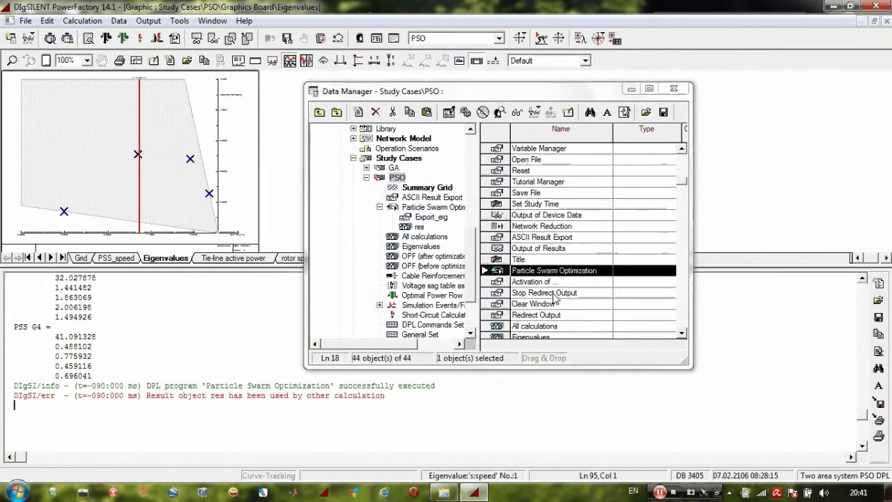
- Set the Particle Swarm Optimization command's number of particles to 50 and number of generations to 20
double_click(496, 272)
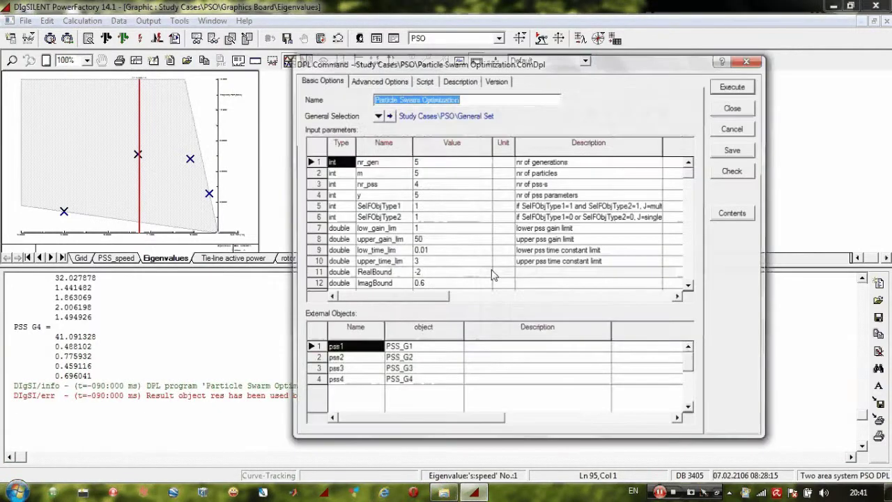
left_click(427, 174)
left_click(428, 174)
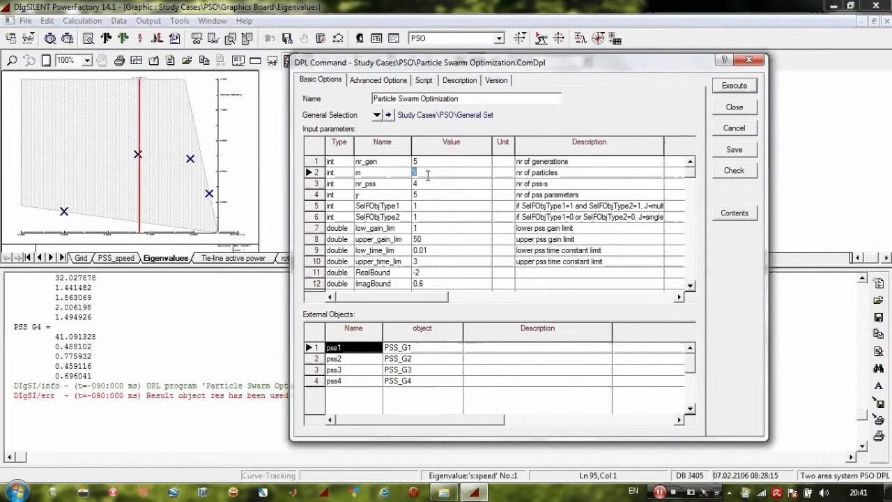
type("5")
left_click(455, 163)
left_click(454, 161)
type("20")
left_click(469, 195)
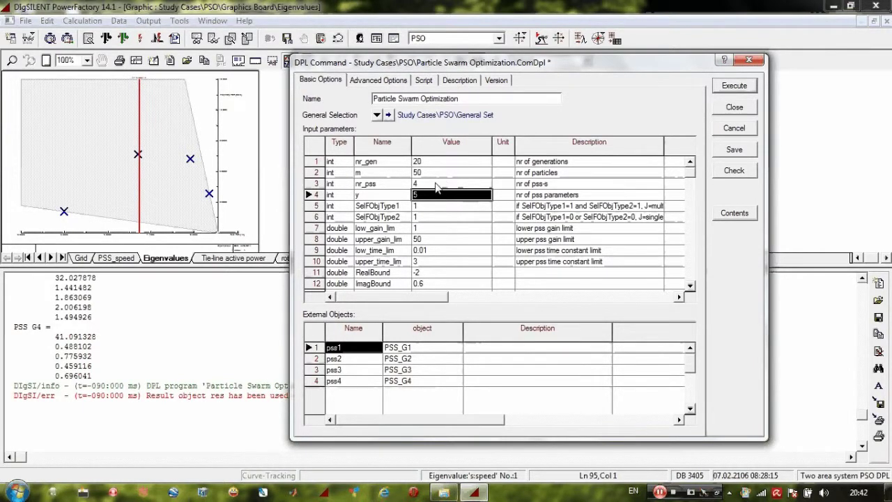
- Check the remaining input parameters of the Particle Swarm Optimization command and execute it
left_click(381, 228)
scroll(380, 229, "down", 4)
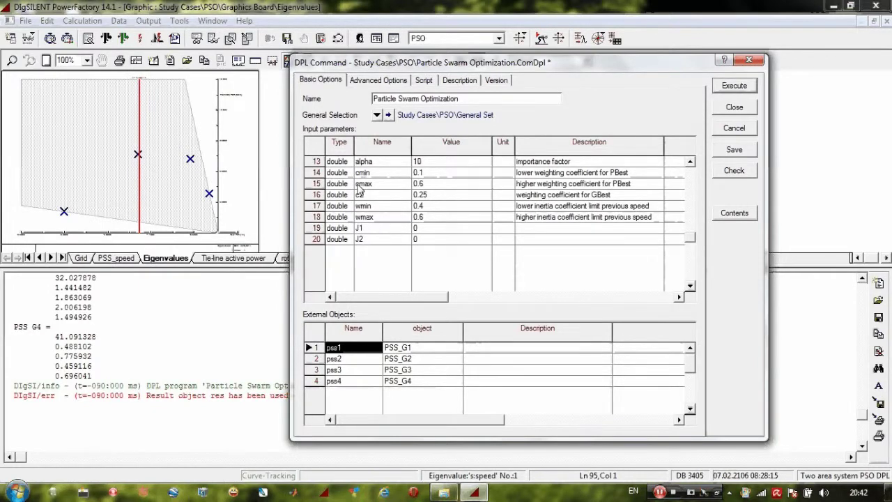
scroll(364, 195, "up", 4)
left_click(402, 167)
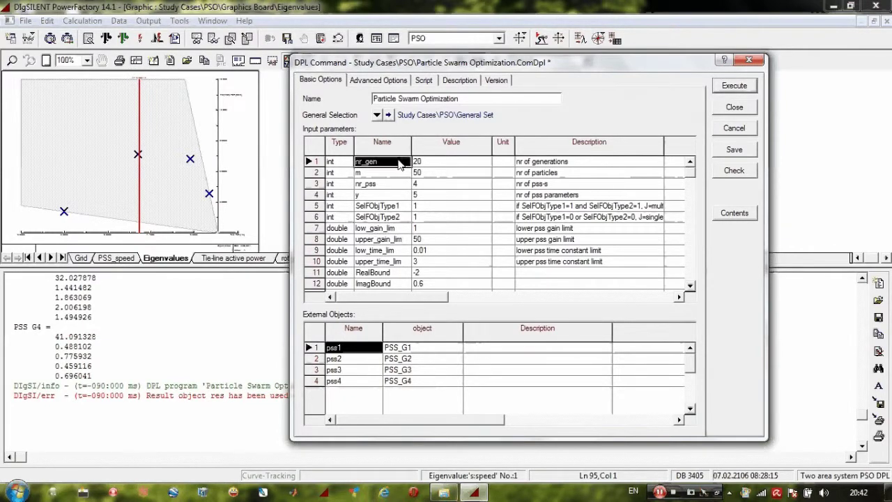
left_click(438, 173)
left_click(438, 162)
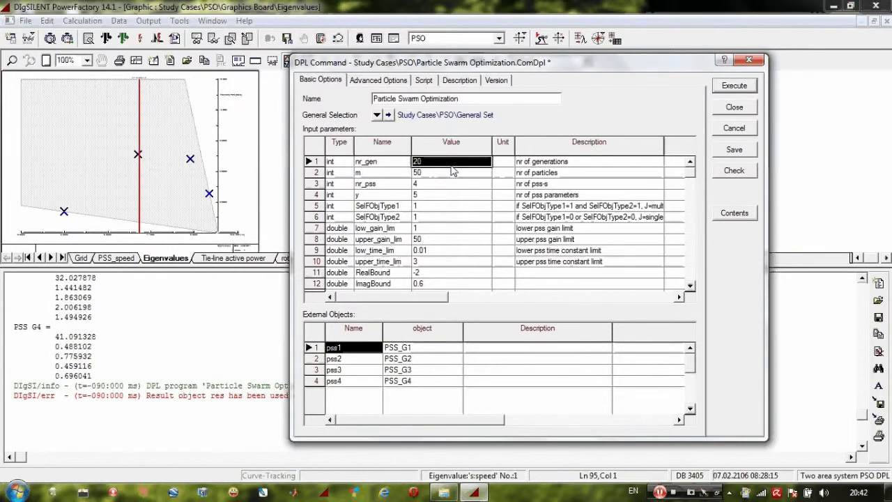
left_click(733, 87)
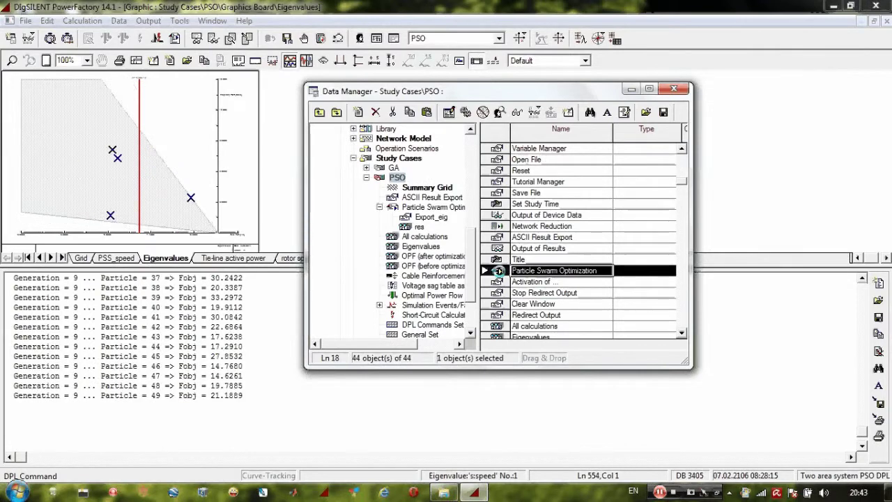
- Examine the program text of the Particle Swarm Optimization script, including its matrix and vector initialization
double_click(499, 270)
left_click(424, 80)
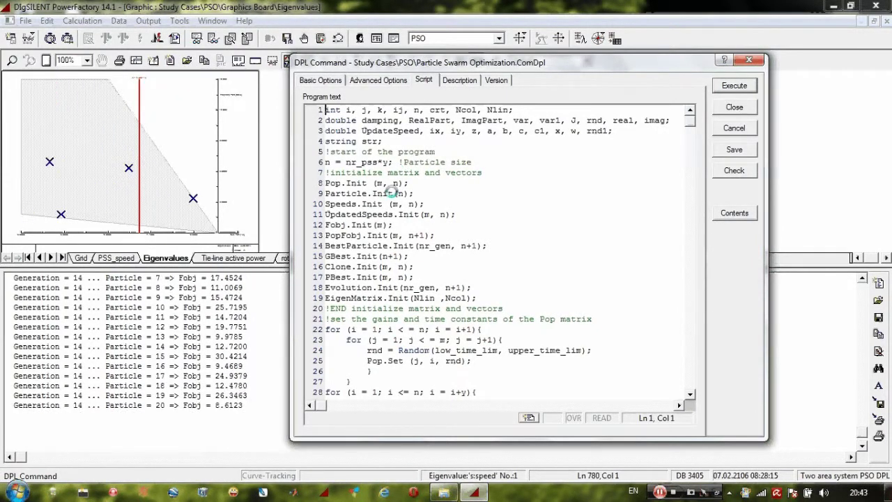
left_click(432, 269)
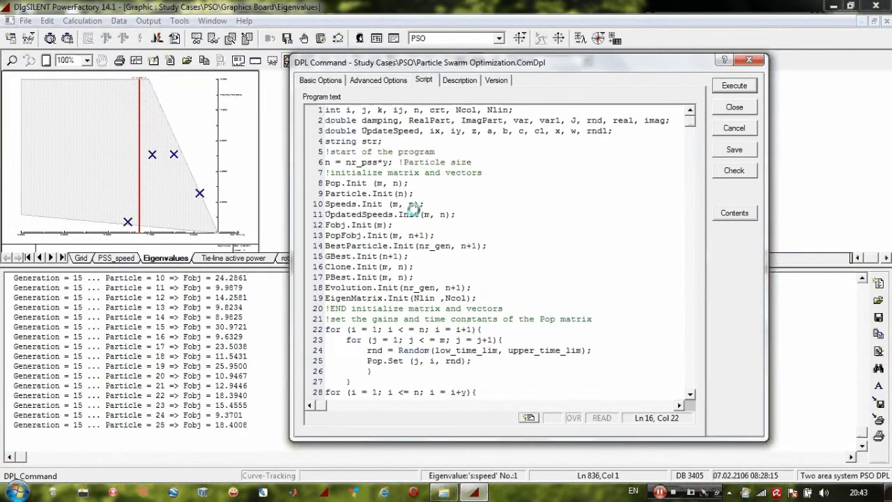
- Look through the objects contained in the Particle Swarm Optimization command, recheck its basic options and close it
left_click(734, 213)
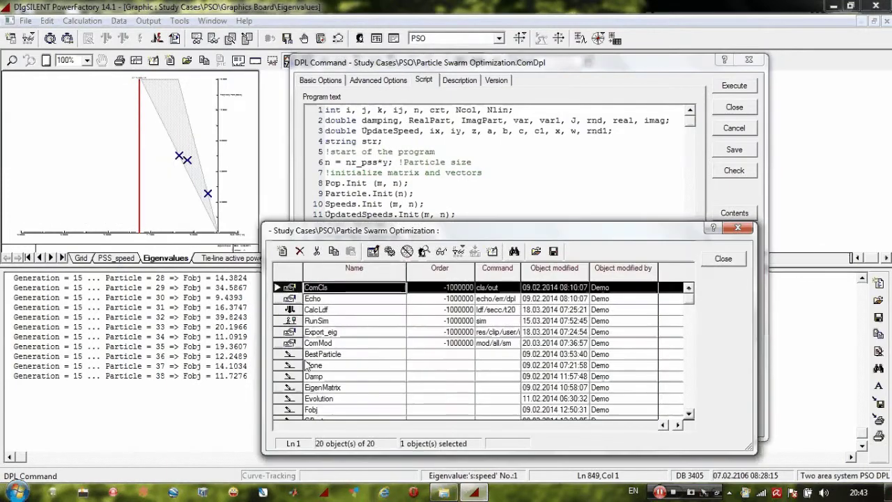
left_click(307, 355)
scroll(306, 362, "down", 2)
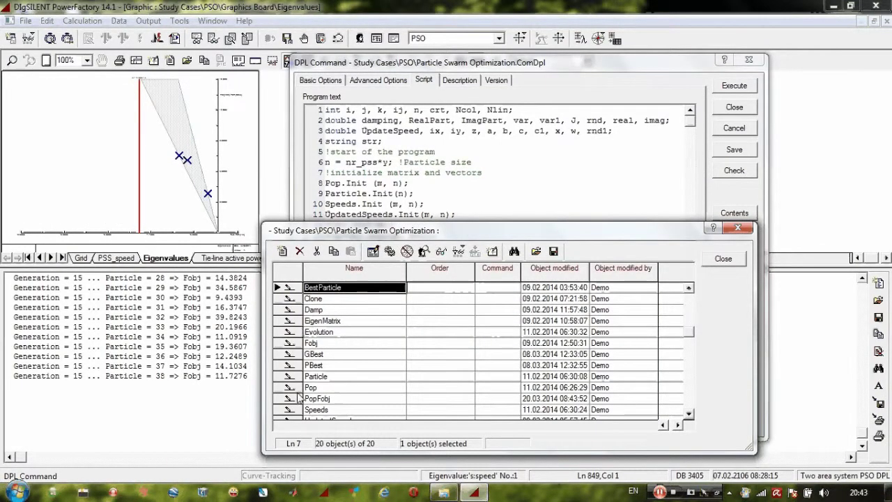
scroll(308, 348, "down", 1)
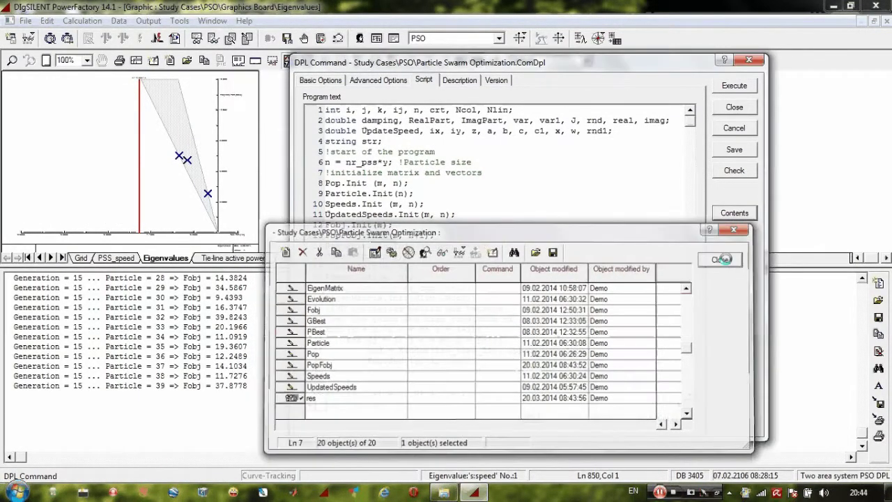
left_click(724, 258)
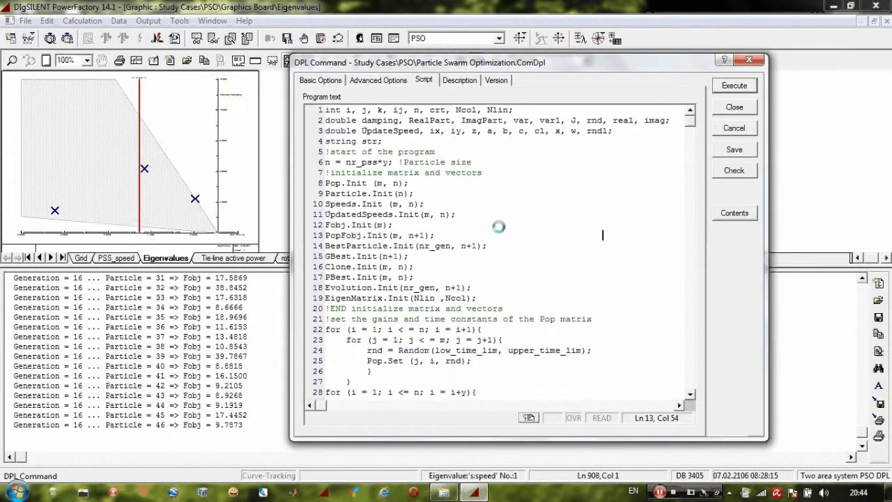
left_click(335, 79)
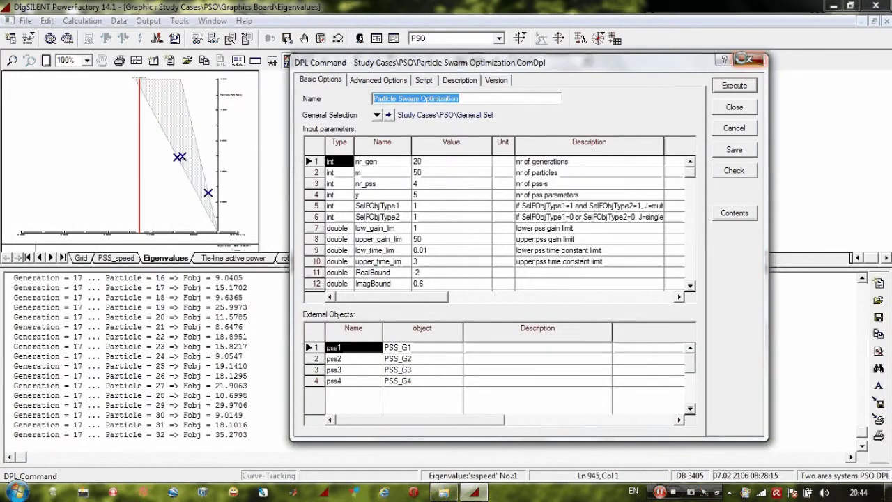
left_click(734, 106)
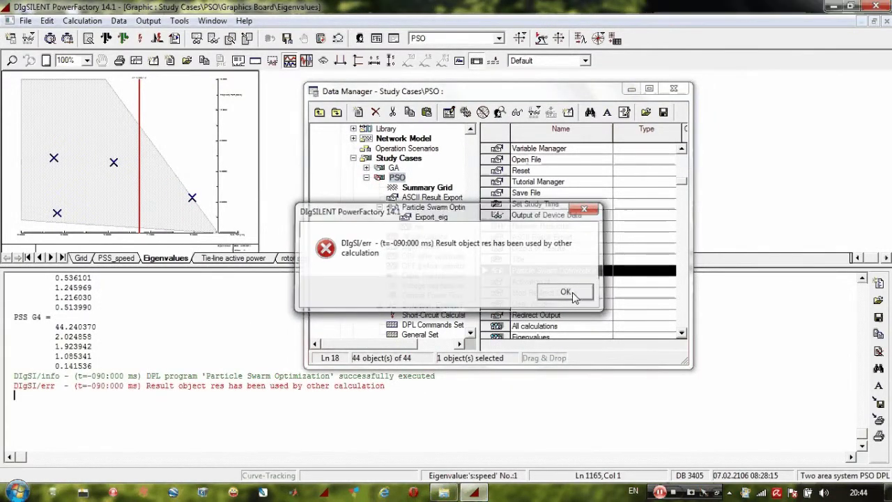
- Dismiss the result object error, recalculate the initial conditions and execute the modal analysis for the optimized PSS settings
left_click(571, 292)
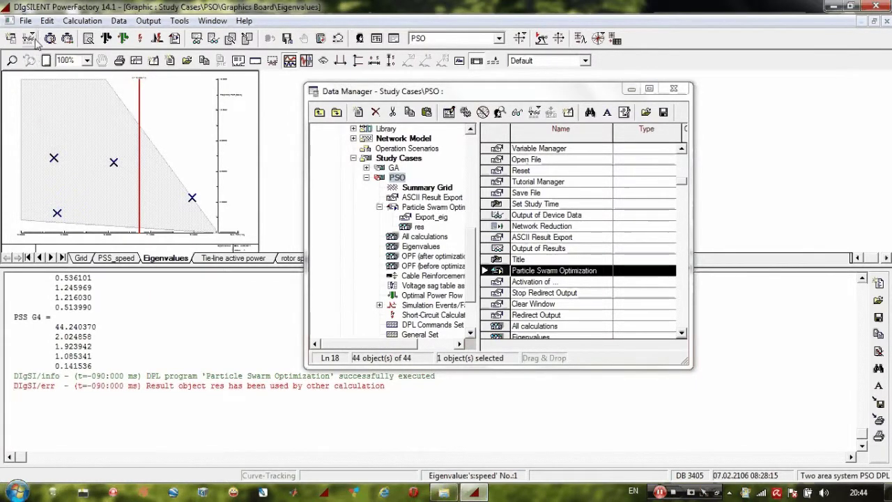
left_click(543, 39)
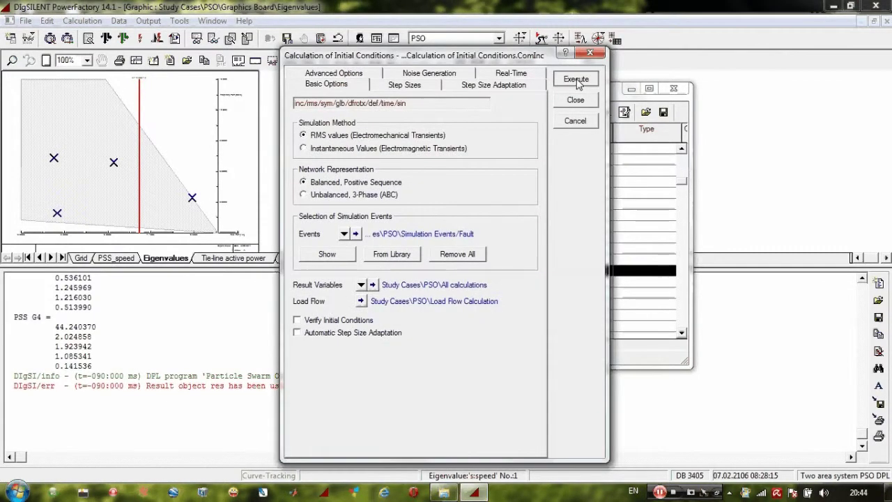
left_click(576, 79)
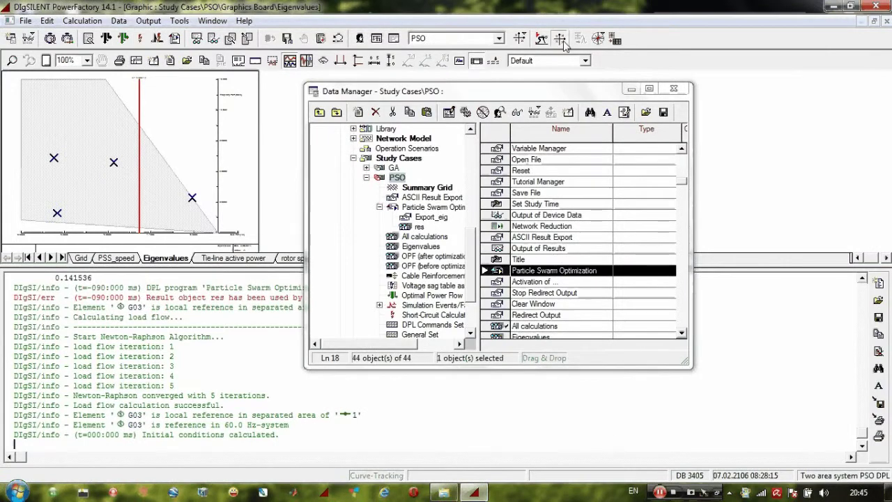
left_click(561, 39)
left_click(595, 113)
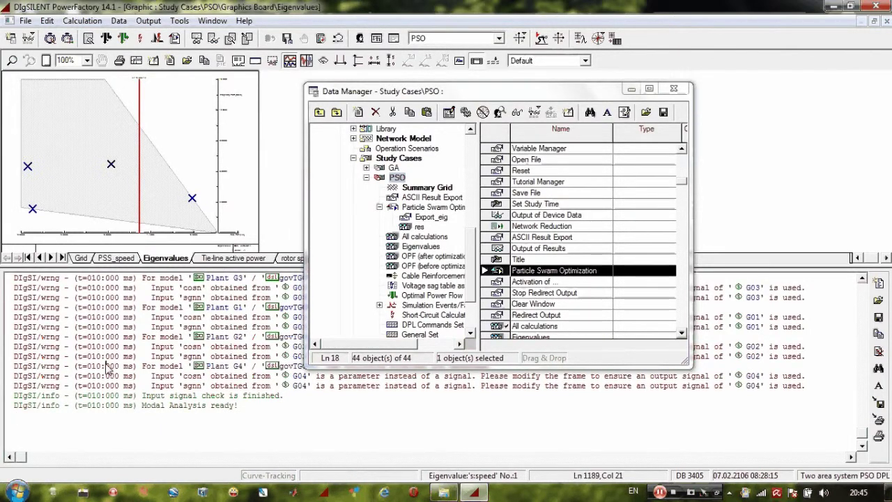
- Examine the evolution of the objective function and the optimal PSS parameters in the output window
scroll(108, 370, "up", 4)
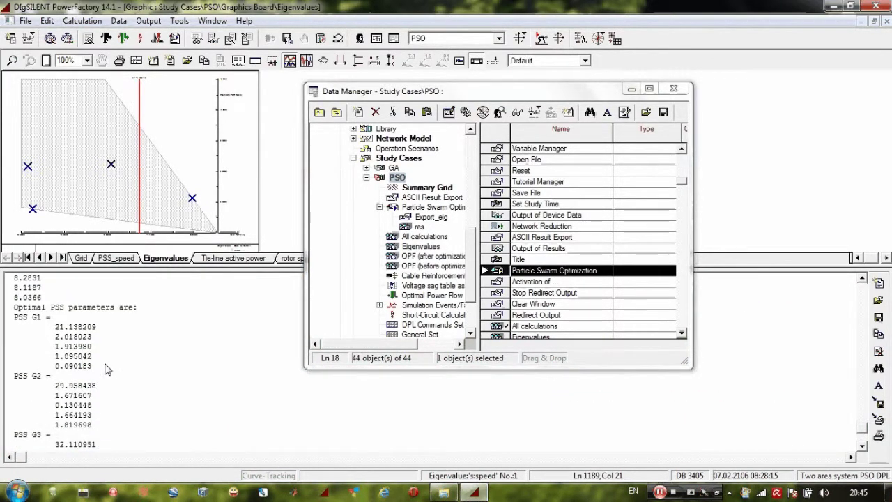
scroll(108, 369, "up", 10)
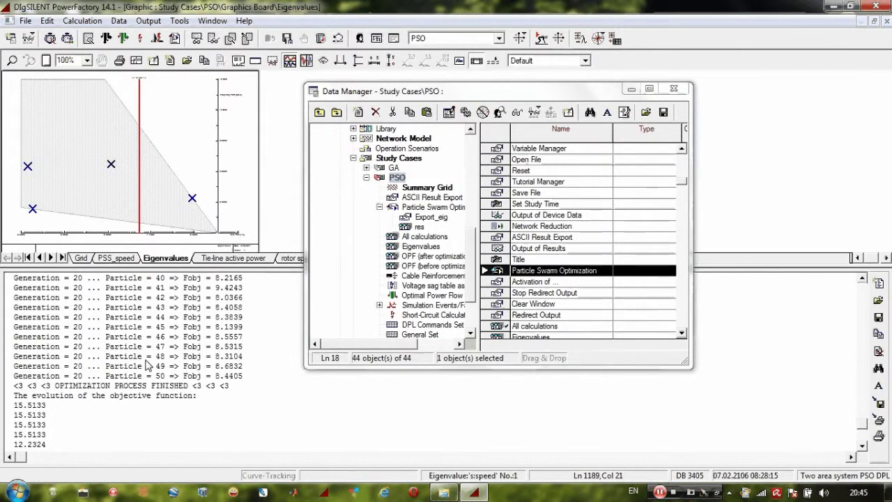
scroll(146, 365, "down", 2)
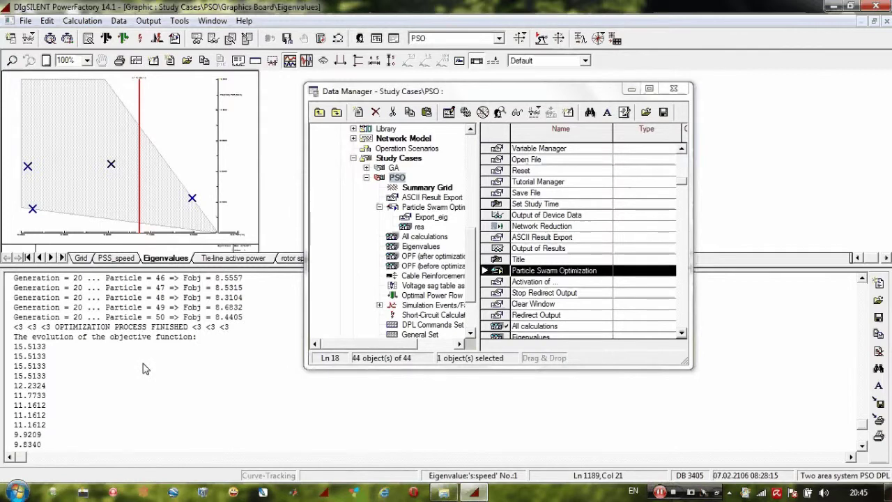
scroll(143, 369, "down", 1)
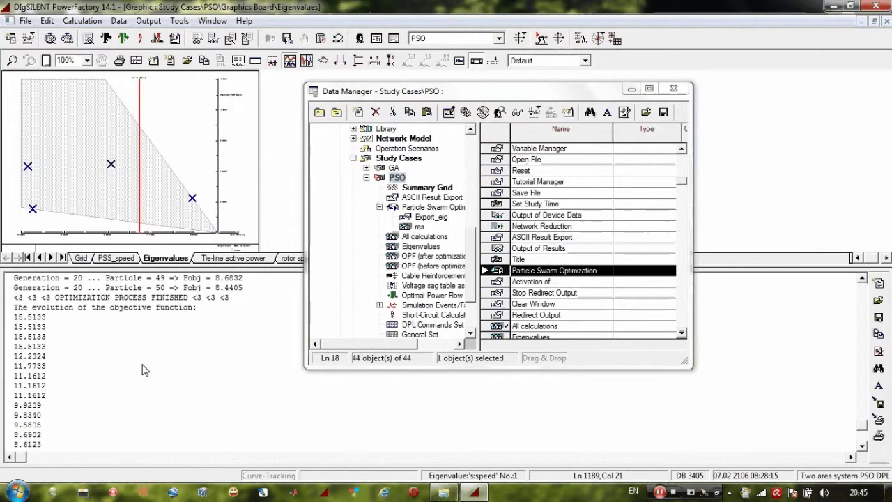
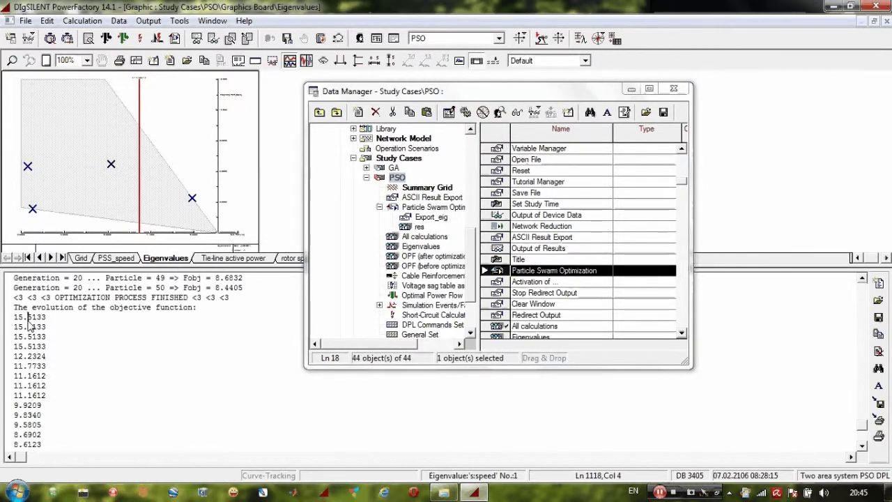
scroll(32, 321, "down", 2)
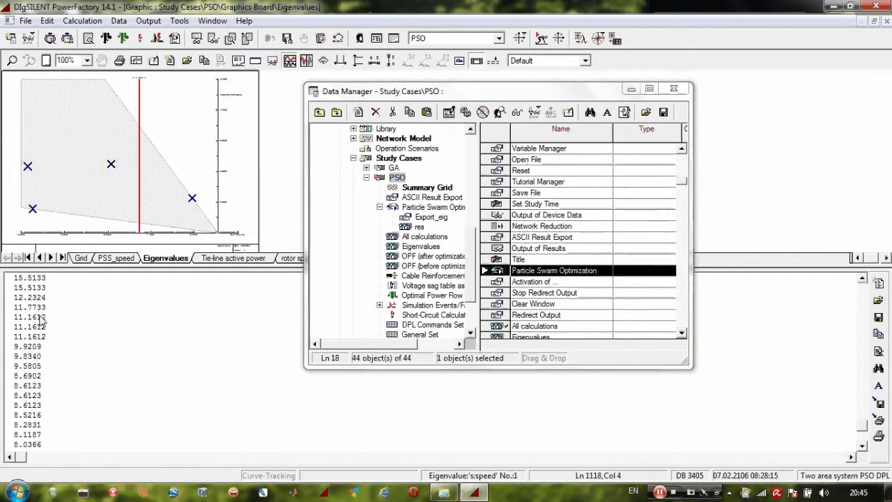
scroll(41, 320, "down", 2)
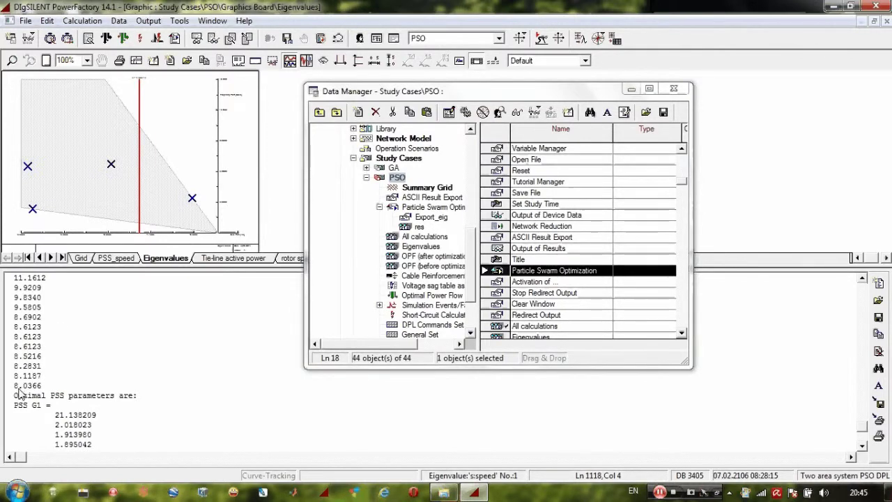
left_click(71, 366)
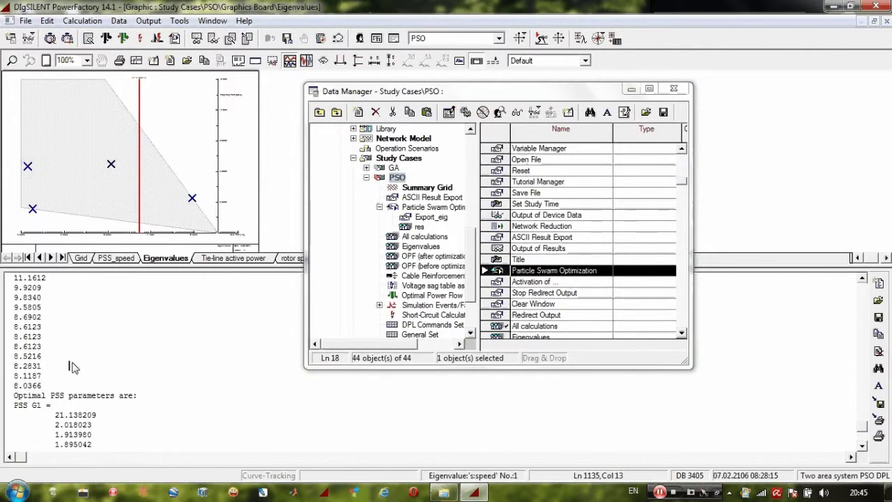
scroll(73, 368, "down", 3)
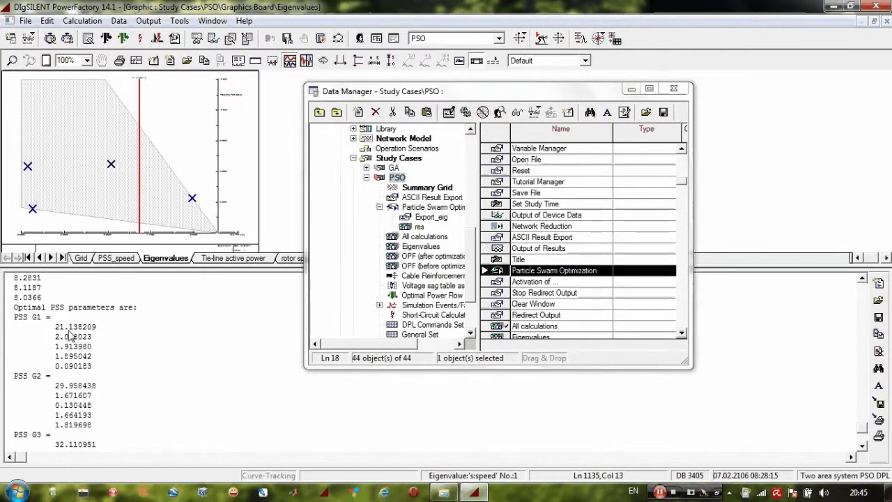
- Compare the PSS_G1 common model parameters with the optimal values in the output, and close the object filter and Data Manager
left_click(46, 61)
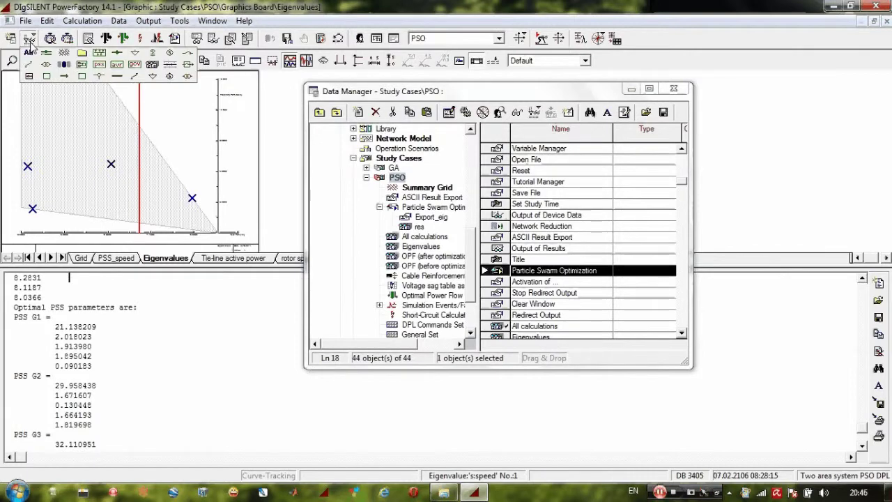
left_click(99, 64)
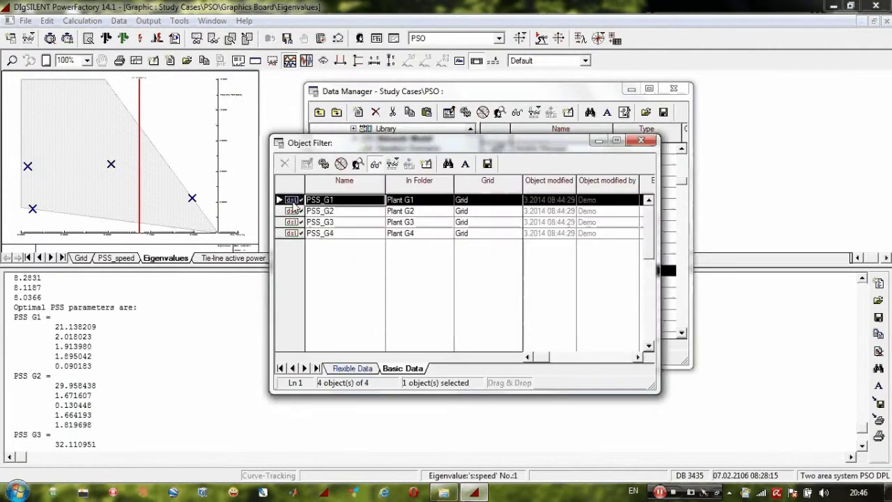
double_click(294, 203)
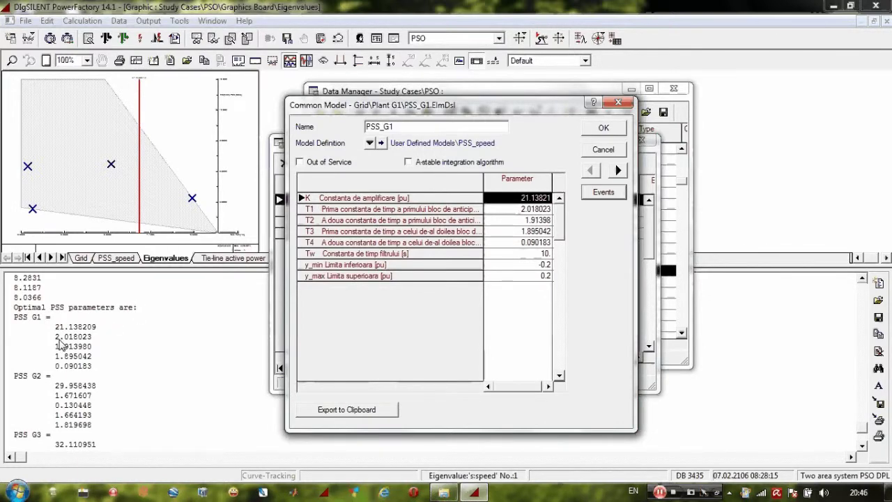
left_click(605, 128)
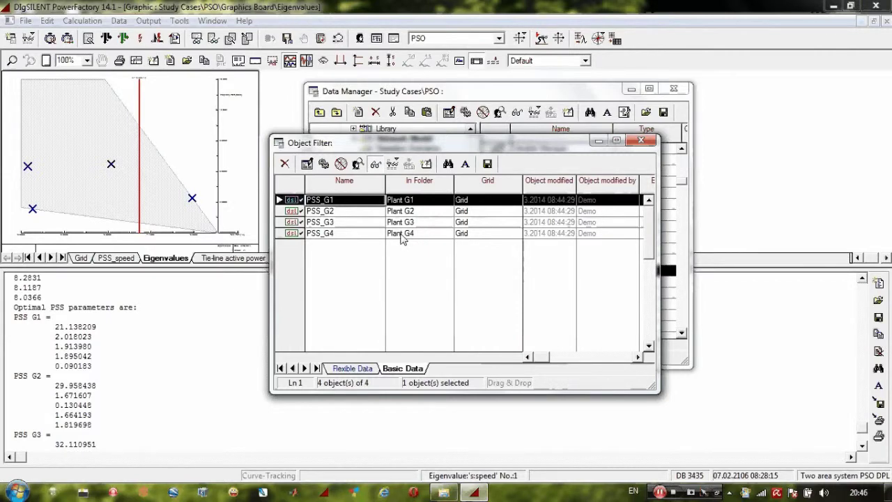
left_click(640, 141)
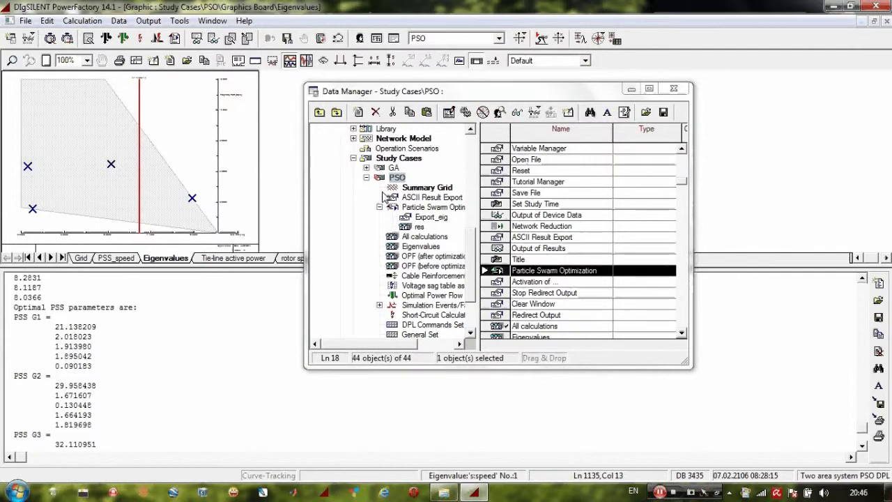
left_click(668, 92)
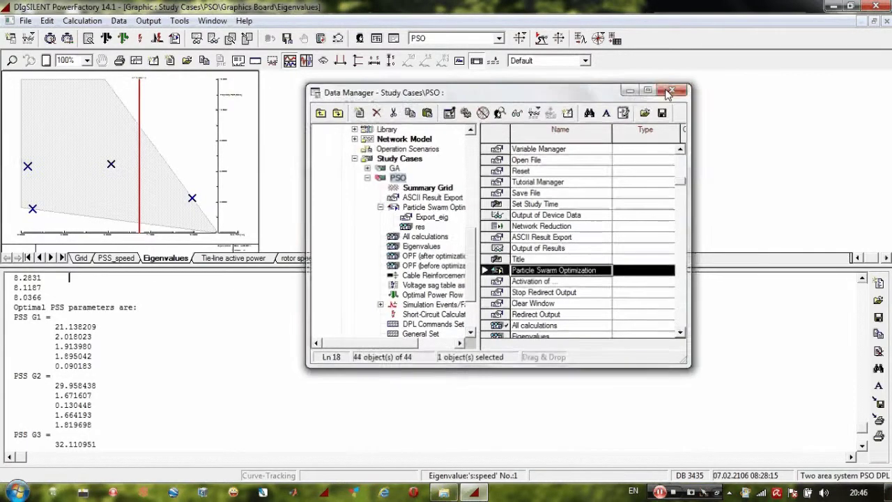